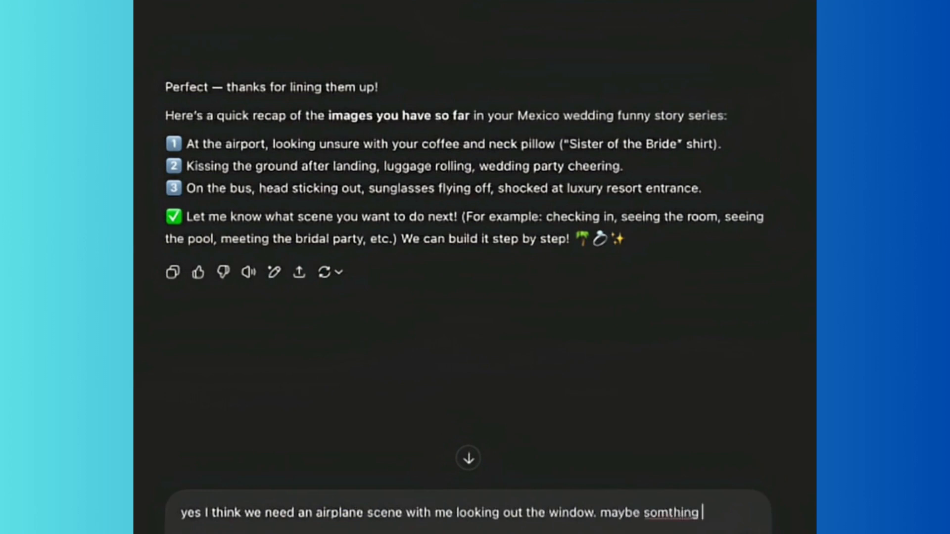
# Step: Continue the airplane scene message with something funny like me about to pass out, wearing the same outfit as the other images, sitting next to my sister
pyautogui.write('Im wearing the same outfit as when ')
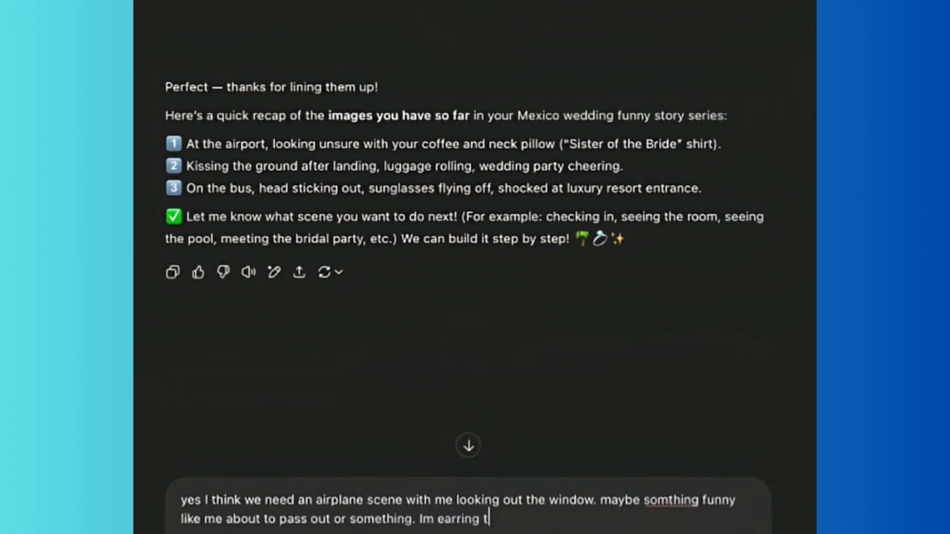
pyautogui.write('I was in')
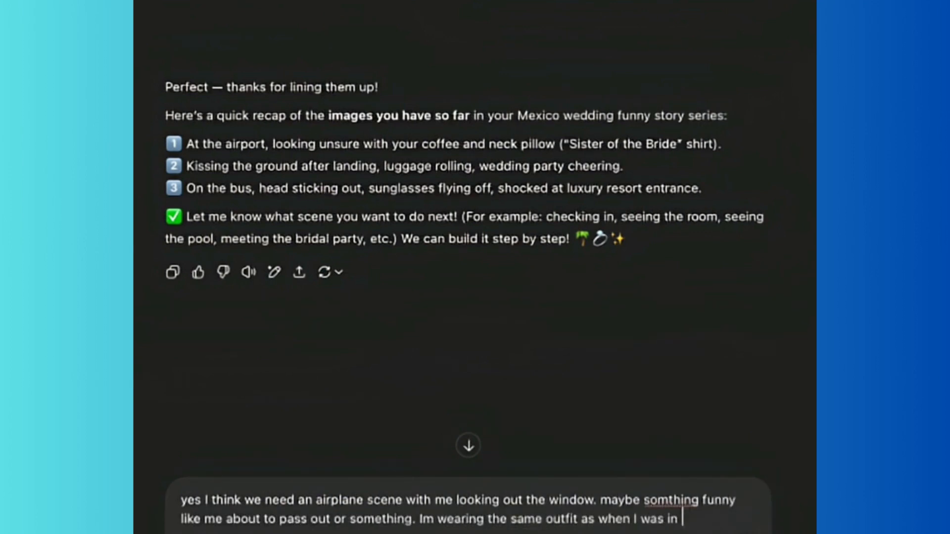
pyautogui.press('BackSpace')
pyautogui.press('BackSpace')
pyautogui.press('BackSpace')
pyautogui.press('BackSpace')
pyautogui.press('BackSpace')
pyautogui.press('BackSpace')
pyautogui.press('BackSpace')
pyautogui.press('BackSpace')
pyautogui.press('BackSpace')
pyautogui.press('BackSpace')
pyautogui.press('BackSpace')
pyautogui.press('BackSpace')
pyautogui.press('BackSpace')
pyautogui.write('the other images. im sitting next to my sister')
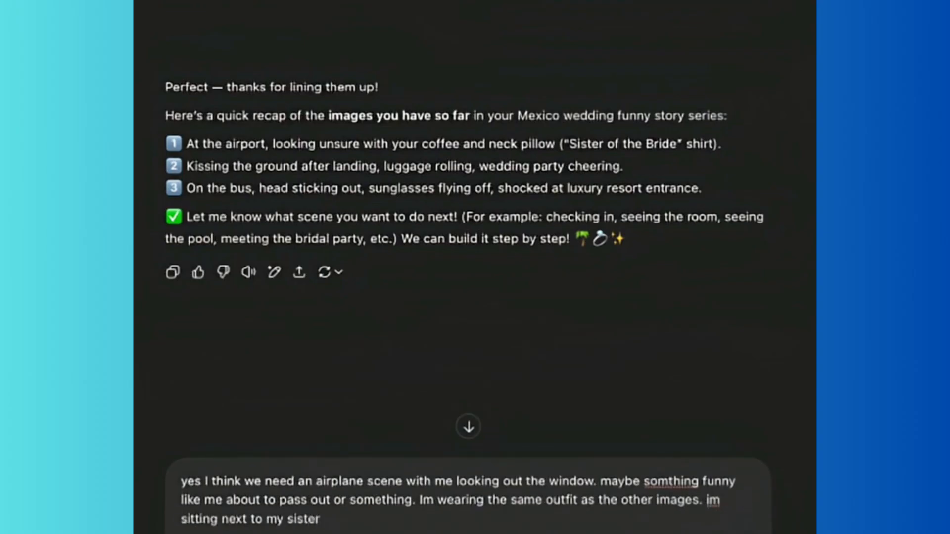
# Step: Describe the sister in the message as the smiling bride, without a wedding dress but with a veil on and a shirt that says bride
pyautogui.write('....the bride. and she is smiling. she doesnt have a wedding dress on but she has a vies.')
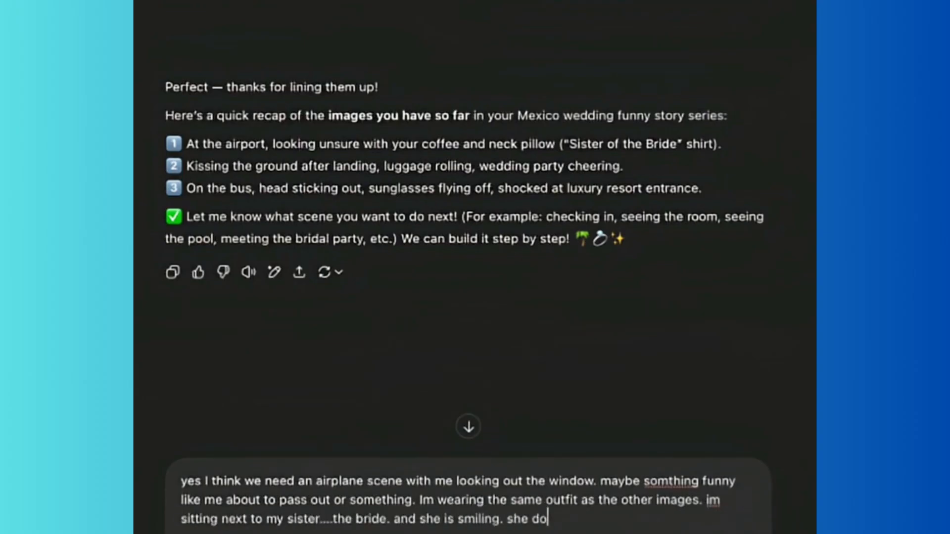
pyautogui.press('BackSpace')
pyautogui.press('BackSpace')
pyautogui.press('BackSpace')
pyautogui.write('l.')
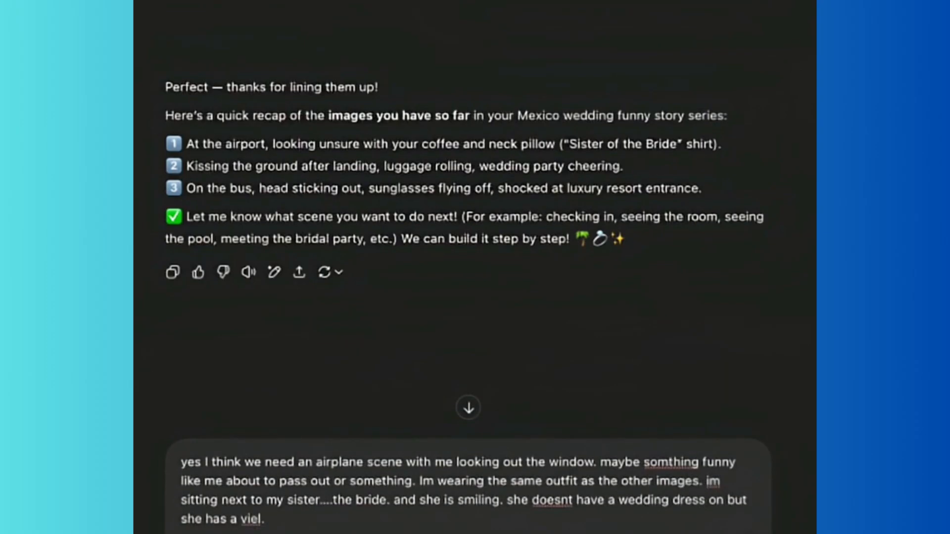
pyautogui.press('BackSpace')
pyautogui.write(' on. her shirt can say bride. ')
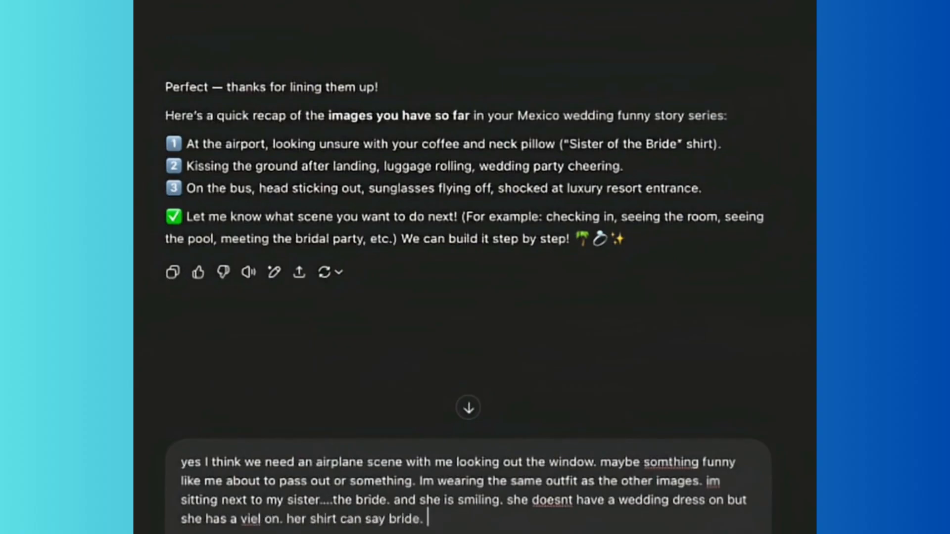
# Step: Ask for a prompt keeping the same 5 finger rules and cartoon style, "realistic but not real", and send the message
pyautogui.write('lets get a')
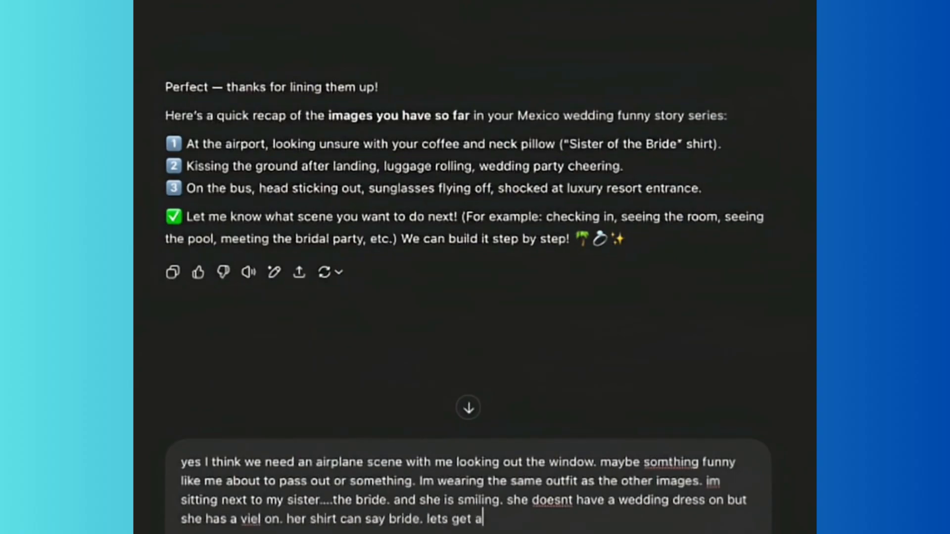
pyautogui.write(' prompt together for t')
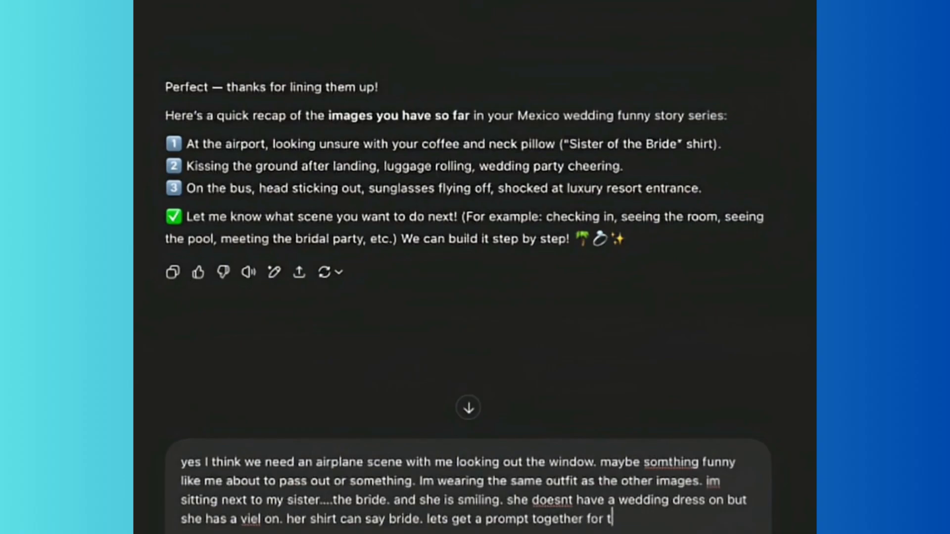
pyautogui.write('his keeping the sam rules')
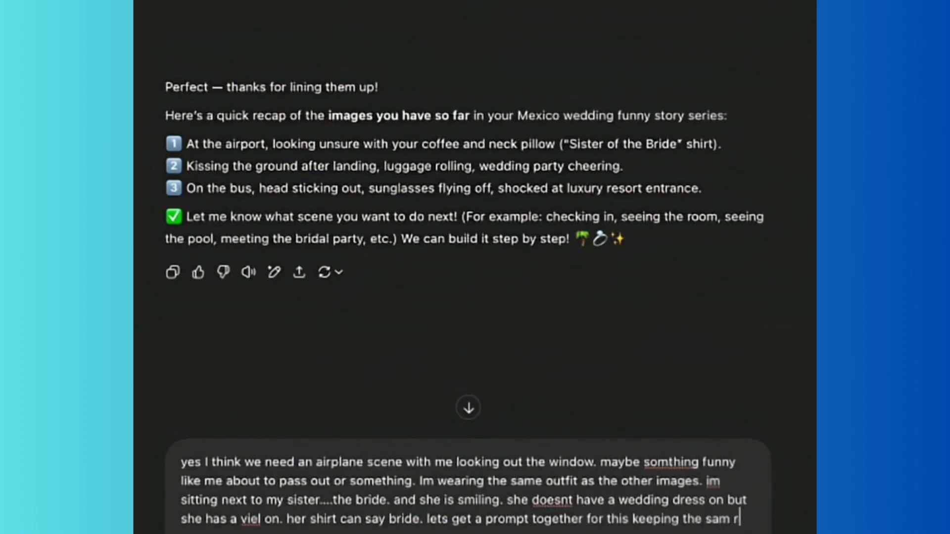
pyautogui.press('BackSpace')
pyautogui.press('BackSpace')
pyautogui.press('BackSpace')
pyautogui.press('BackSpace')
pyautogui.press('BackSpace')
pyautogui.press('BackSpace')
pyautogui.write('e 5 finger fu')
pyautogui.press('BackSpace')
pyautogui.press('BackSpace')
pyautogui.write('ru')
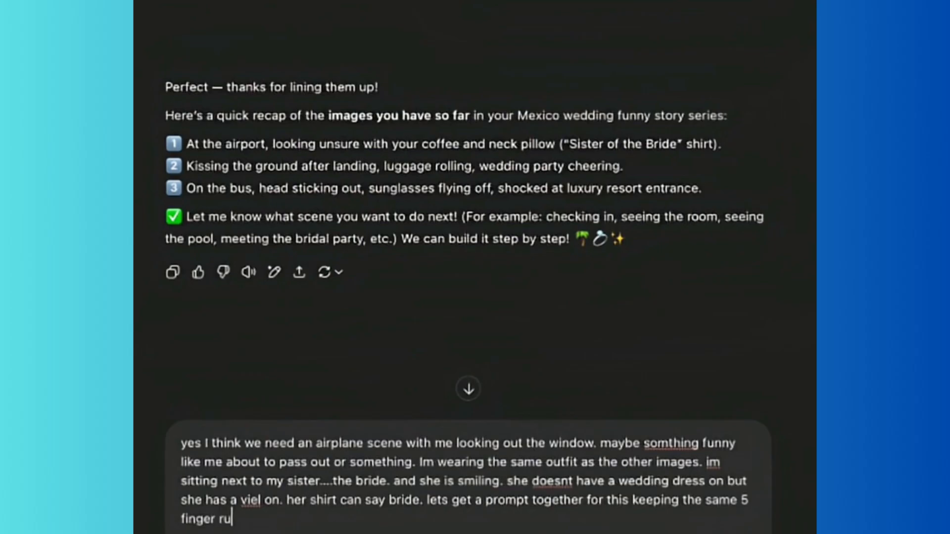
pyautogui.write('les and cartoon sty')
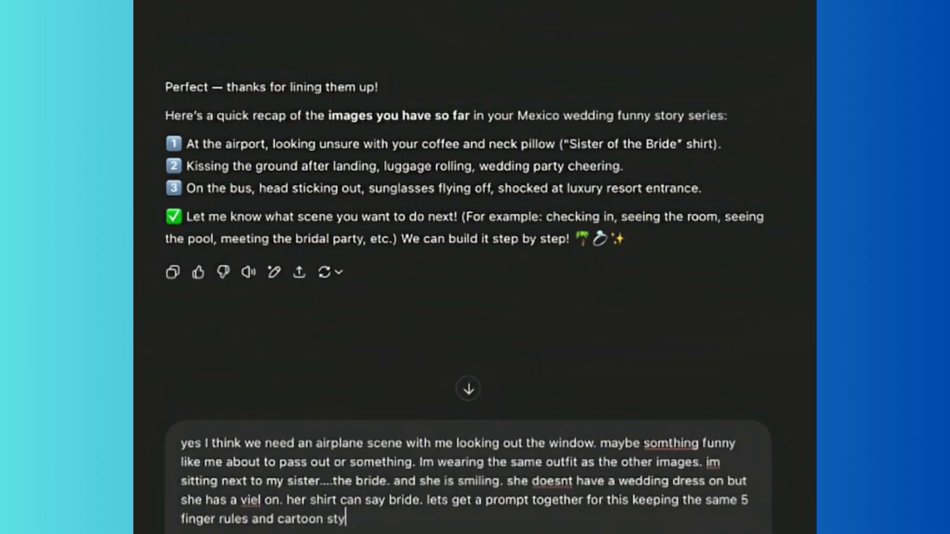
pyautogui.write('le. realistic')
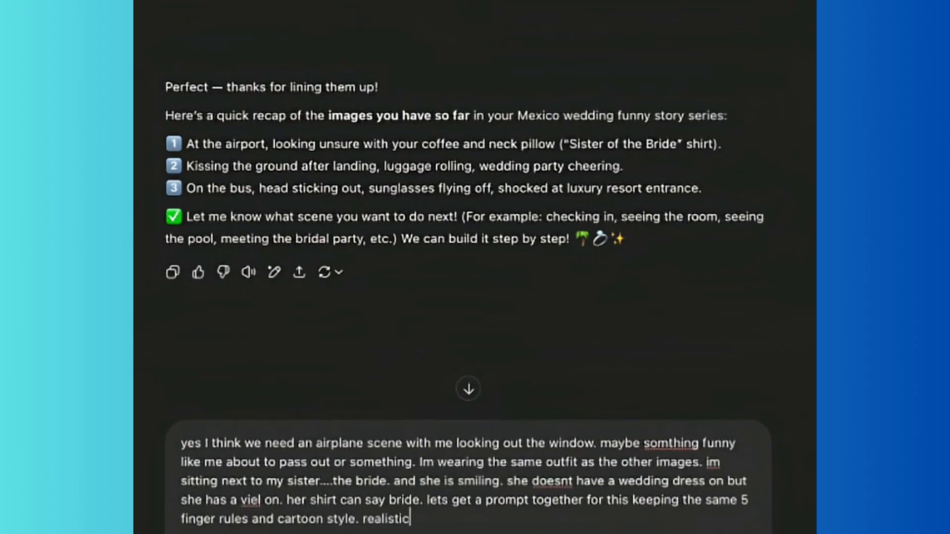
pyautogui.write(' but not real')
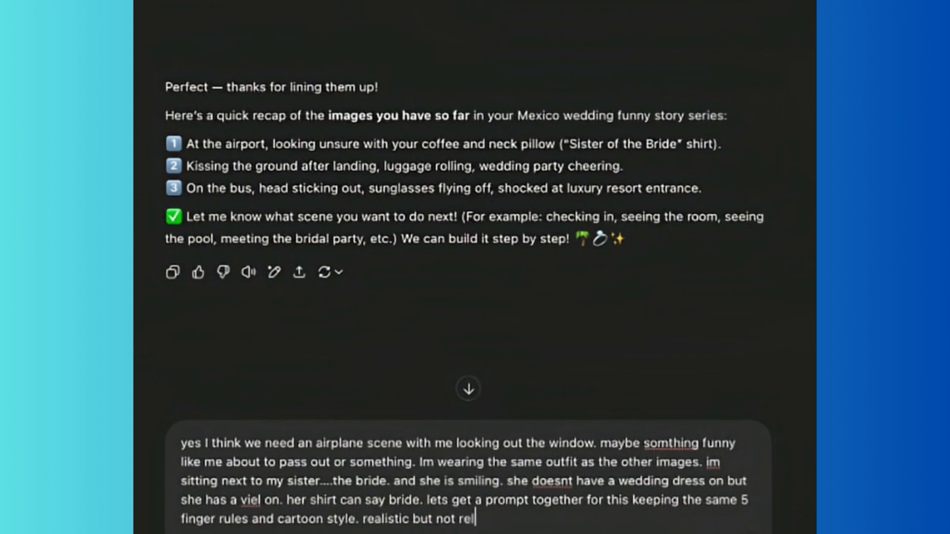
pyautogui.press('Return')
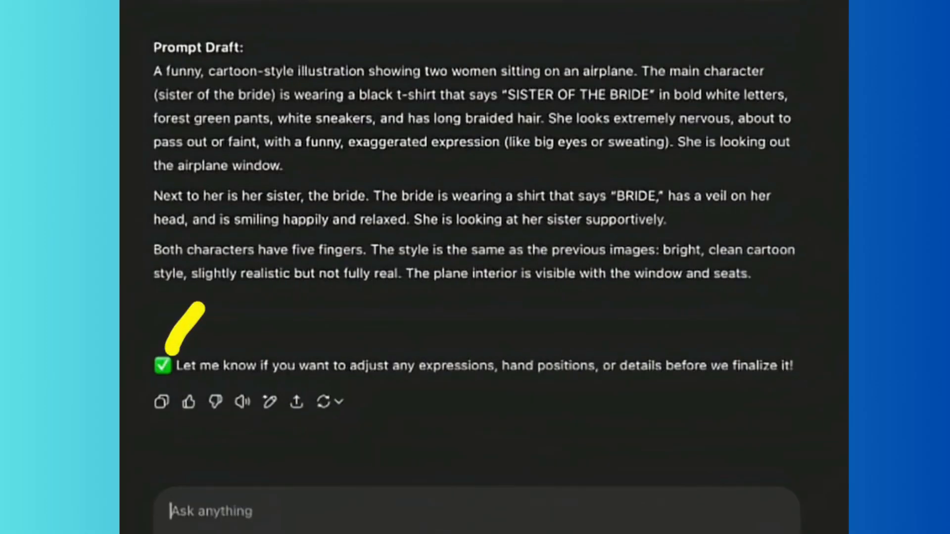
# Step: Request adding that the family looks like me, and approve the finalized prompt draft by sending READY
pyautogui.write('yes lets add that the family looks like me. and')
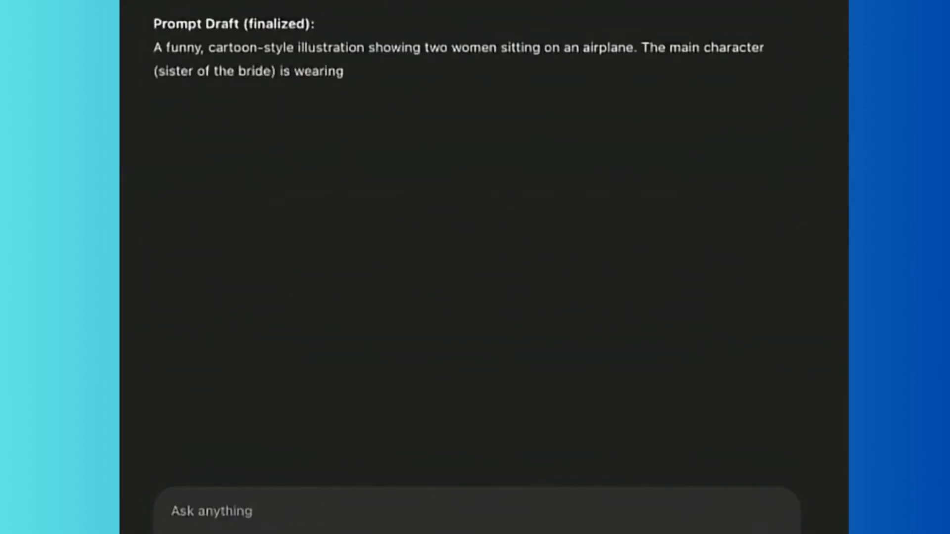
pyautogui.write('READY')
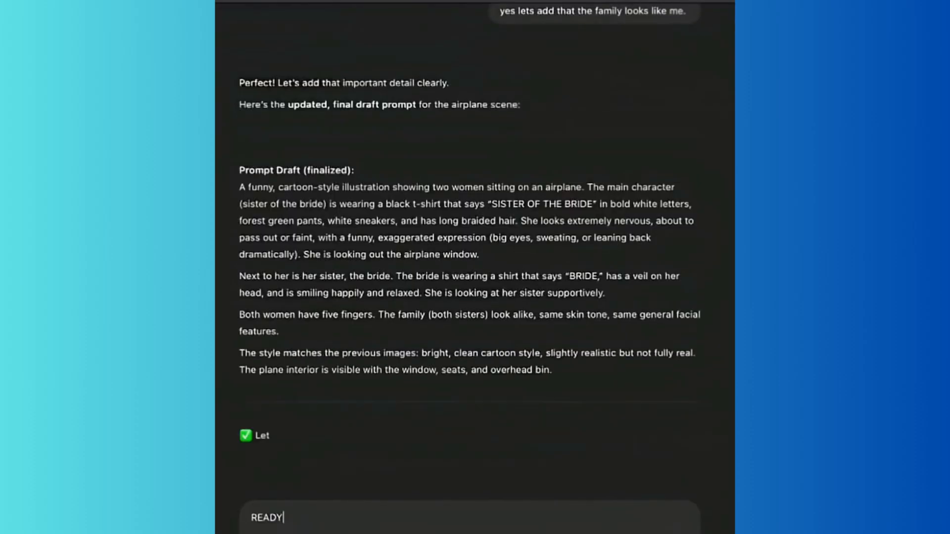
pyautogui.press('Return')
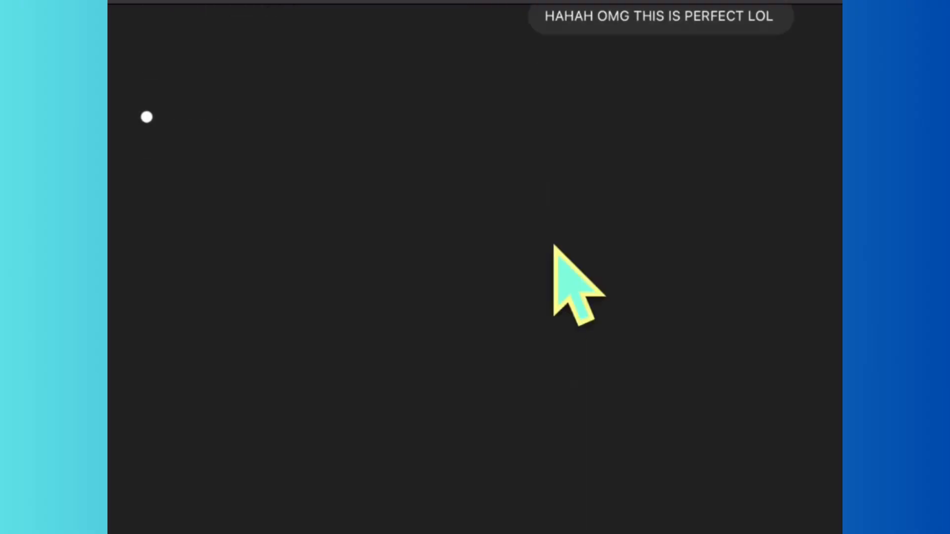
# Step: Describe the next scene in a new message as seeing my luxury room with a view of the Infiniti pool and the beach after
pyautogui.scroll(10, 555, 248)
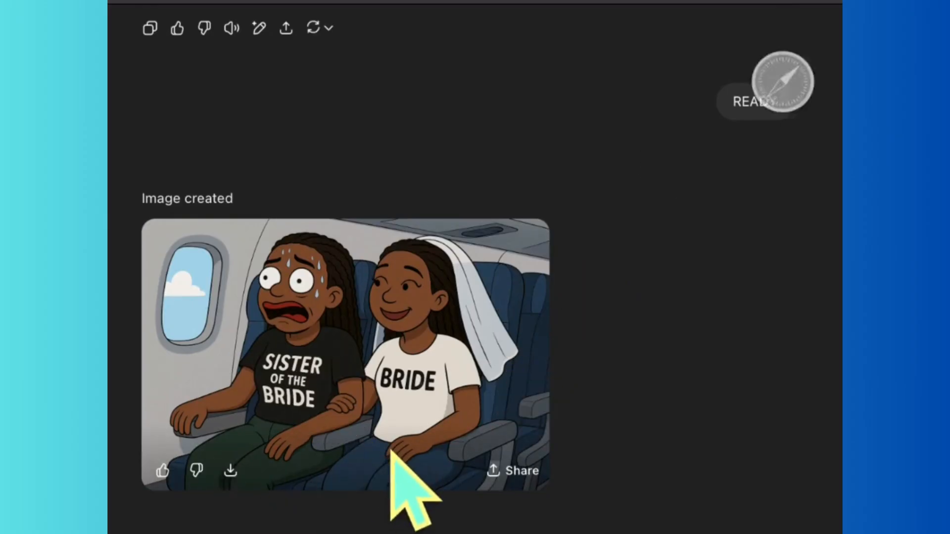
pyautogui.scroll(-10, 391, 451)
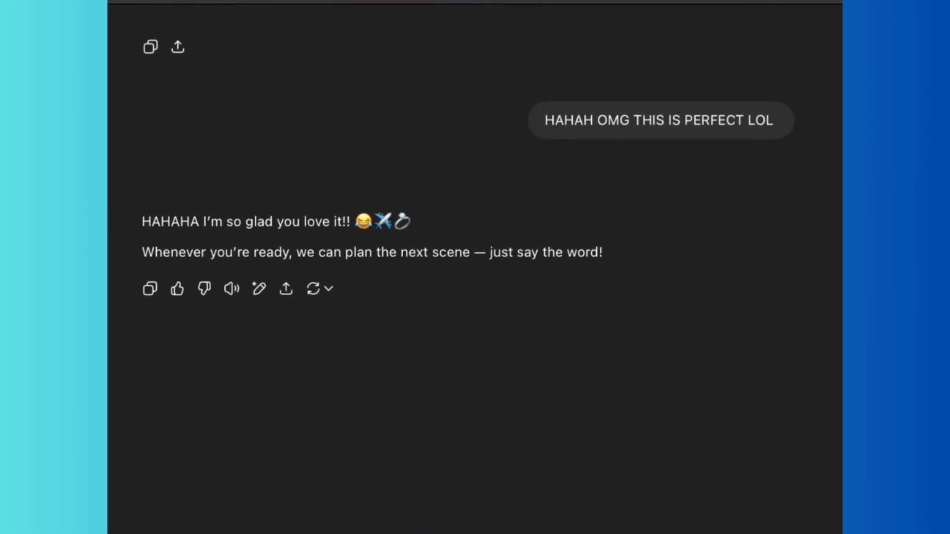
pyautogui.scroll(20, 475, 267)
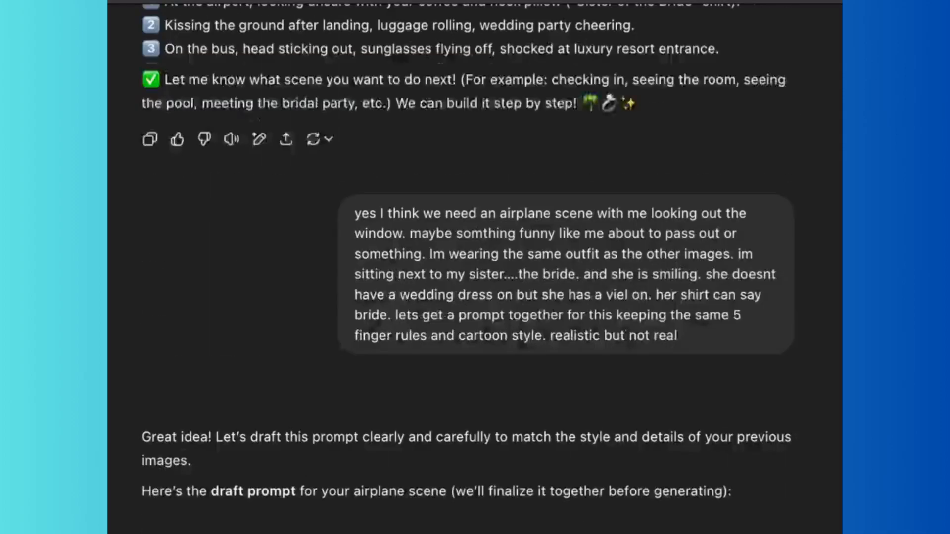
pyautogui.scroll(10, 475, 267)
pyautogui.scroll(-20, 476, 267)
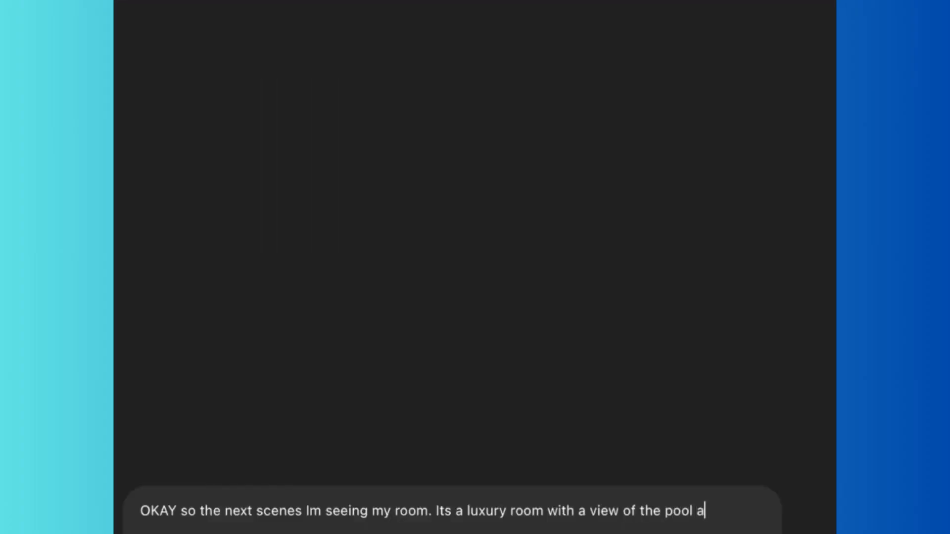
pyautogui.press('BackSpace')
pyautogui.press('BackSpace')
pyautogui.press('BackSpace')
pyautogui.press('BackSpace')
pyautogui.press('BackSpace')
pyautogui.press('BackSpace')
pyautogui.write('Infiniti pool and the beach after')
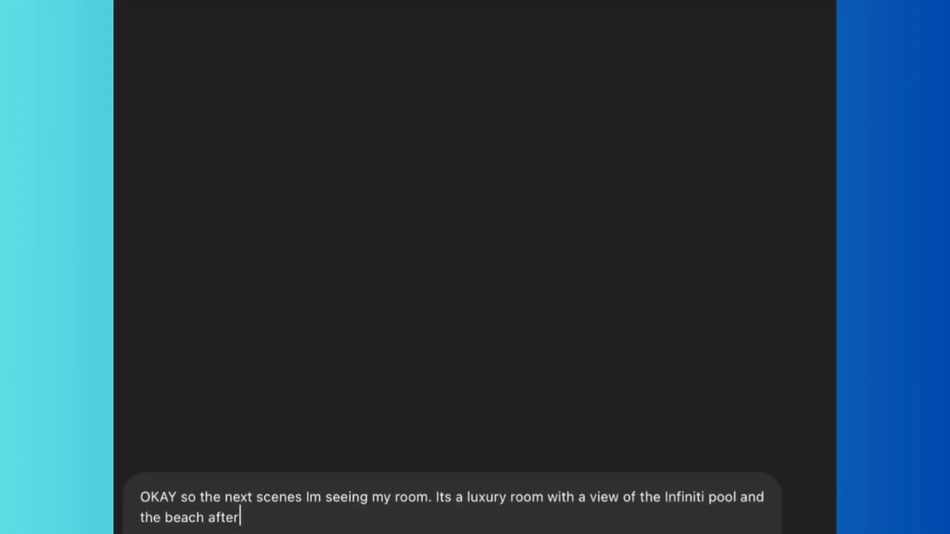
# Step: Add a balcony hot-tub, a king size bed, modern wood and white decorations, a champagne bottle in a bucket and a fully stocked bar
pyautogui.write(' that. There is a hot-tub on the balcony. The bed is a kind size the')
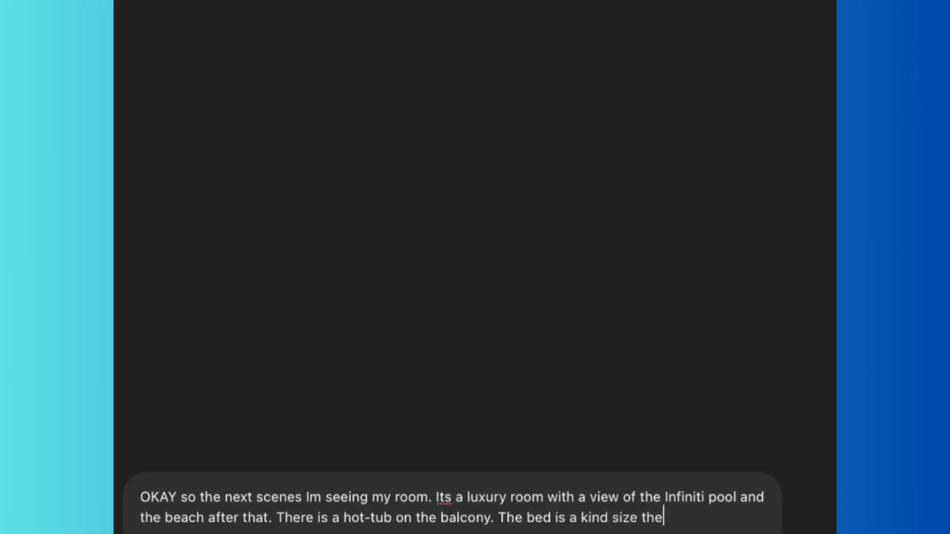
pyautogui.write(' decorations are wood and white pieces modern.')
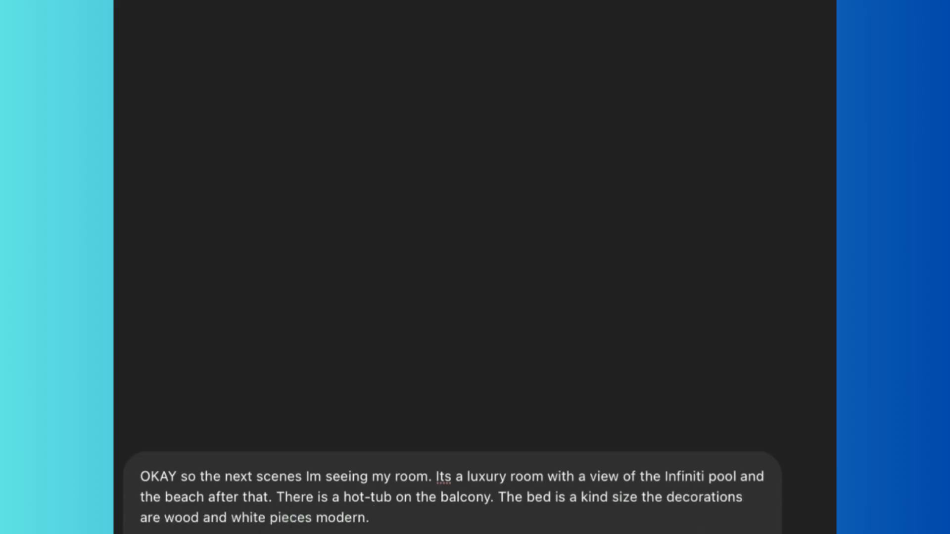
pyautogui.write(' they have a champagne bottle in a bu')
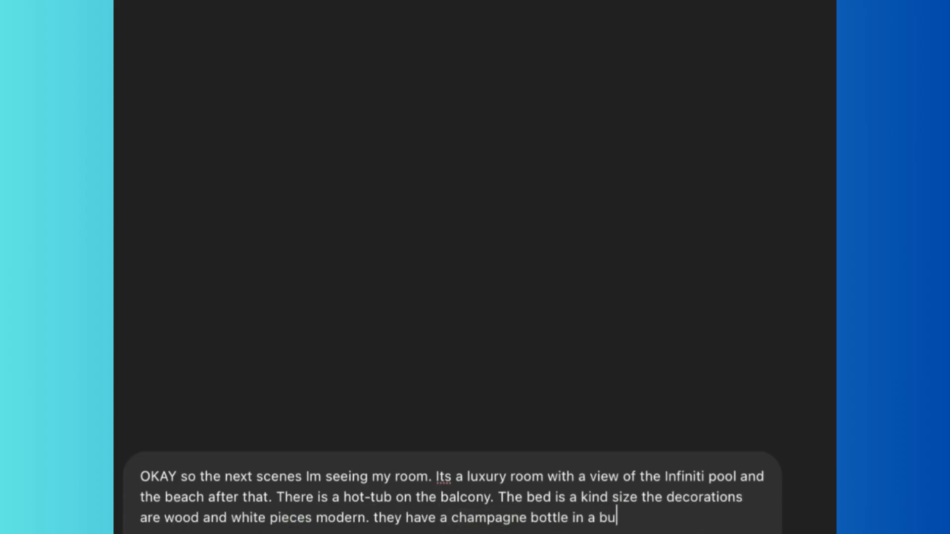
pyautogui.write('cket. and a fully stocked bar with t')
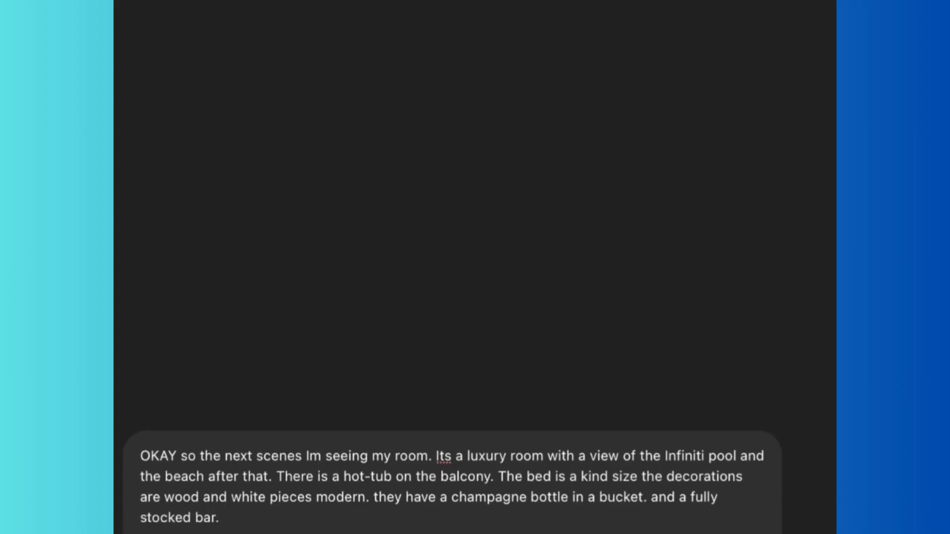
# Step: Add top shelf liquors, a butler carrying in my luggage, and me smiling like "oh yeah" while pouring a shot and looking towards the balcony
pyautogui.write('op shelf liquors. in this scene a butler ')
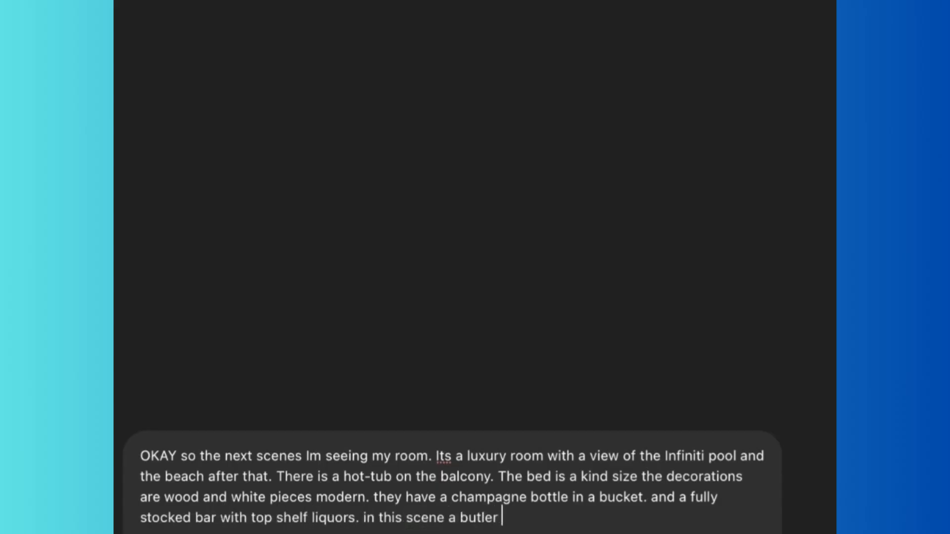
pyautogui.write('is carrying in my luggage and im')
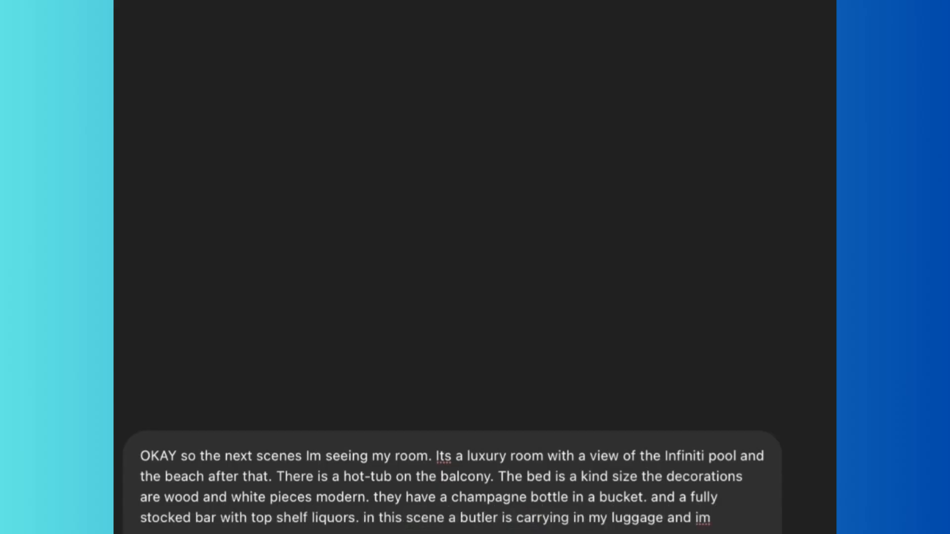
pyautogui.write(' smiling like "oh yeah" with a b')
pyautogui.write('ottle ')
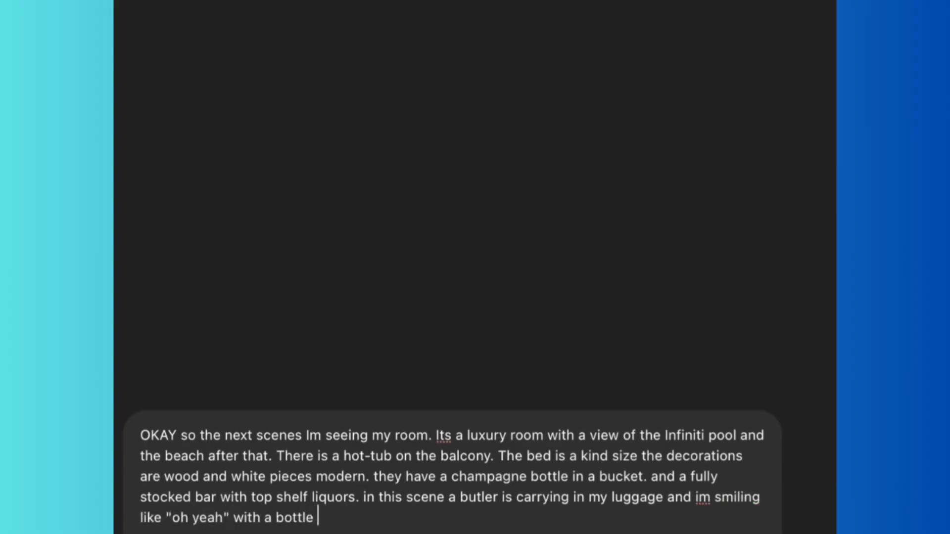
pyautogui.write('in my hand pouring a shot looking out towar')
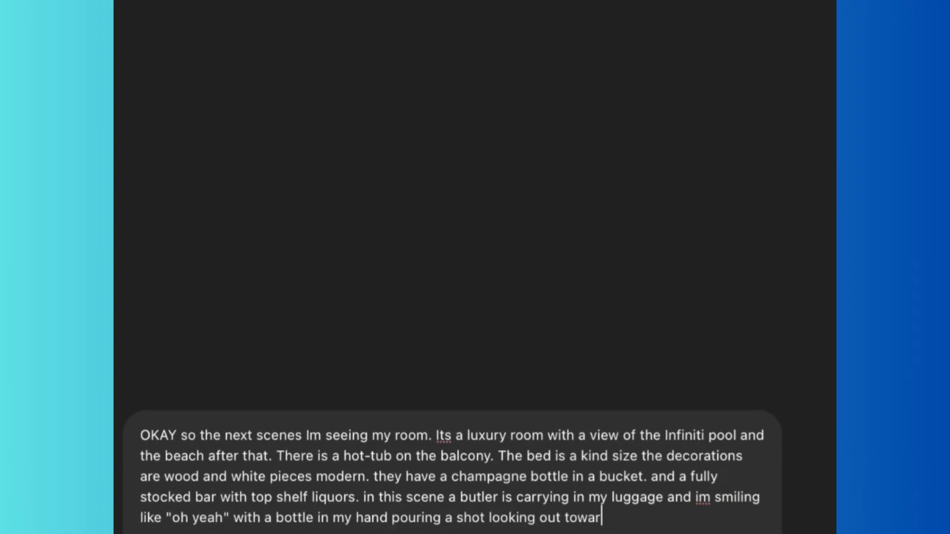
pyautogui.write('ds the balcony sung')
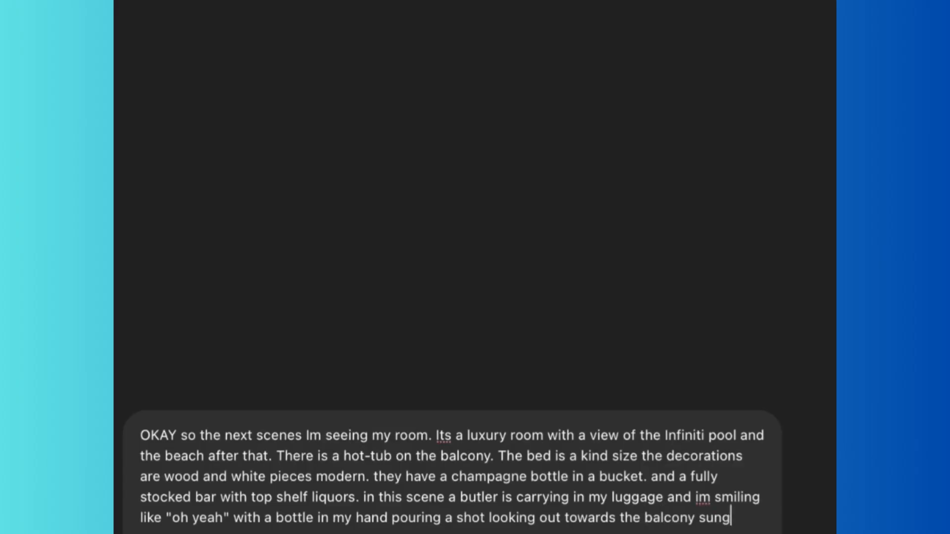
# Step: Add that I have sunglasses on, and that my sister and husband are laughing and shaking their heads
pyautogui.write('lasses on lol. my sister and husband are at the')
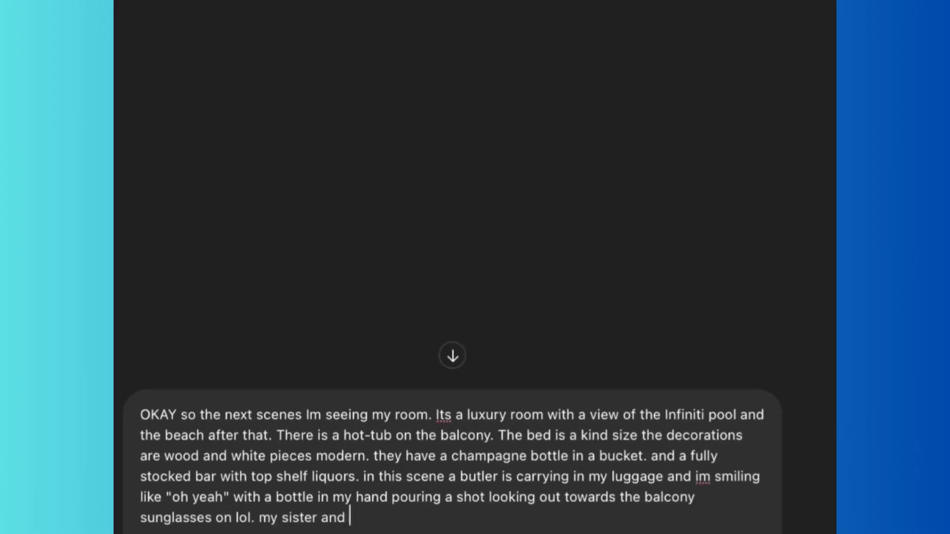
pyautogui.press('BackSpace')
pyautogui.press('BackSpace')
pyautogui.press('BackSpace')
pyautogui.press('BackSpace')
pyautogui.press('BackSpace')
pyautogui.press('BackSpace')
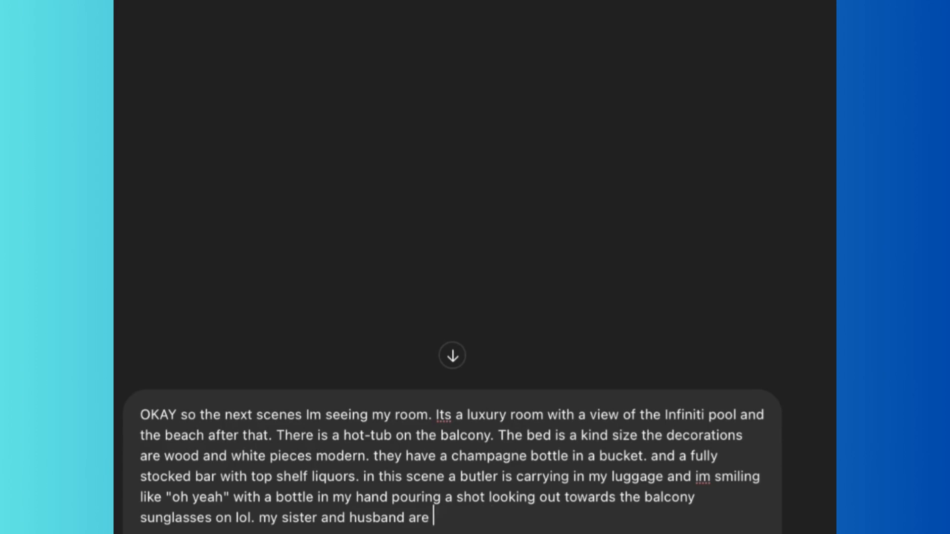
pyautogui.write('laughing and shaking there head. the sister still has on the ')
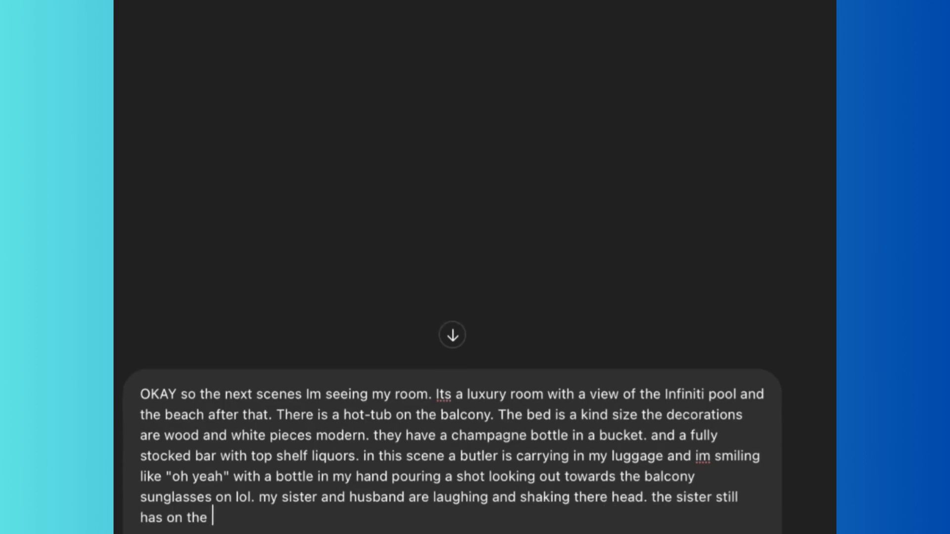
# Step: Add that the sister wears the same outfit as on the plane and the husband shorts and a shirt saying groom, and send the message
pyautogui.write('same outfit as the plane and the husband h')
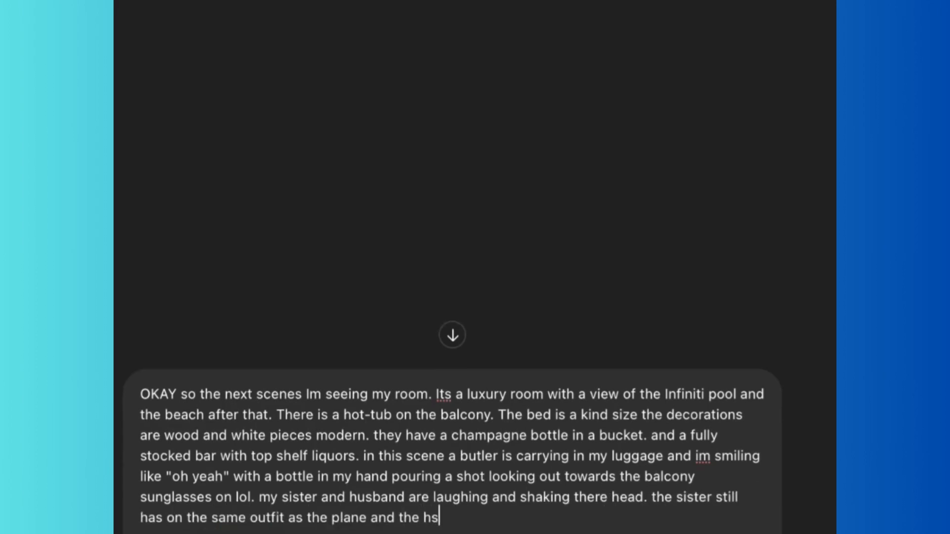
pyautogui.write('as on shorts and shift that says groom.')
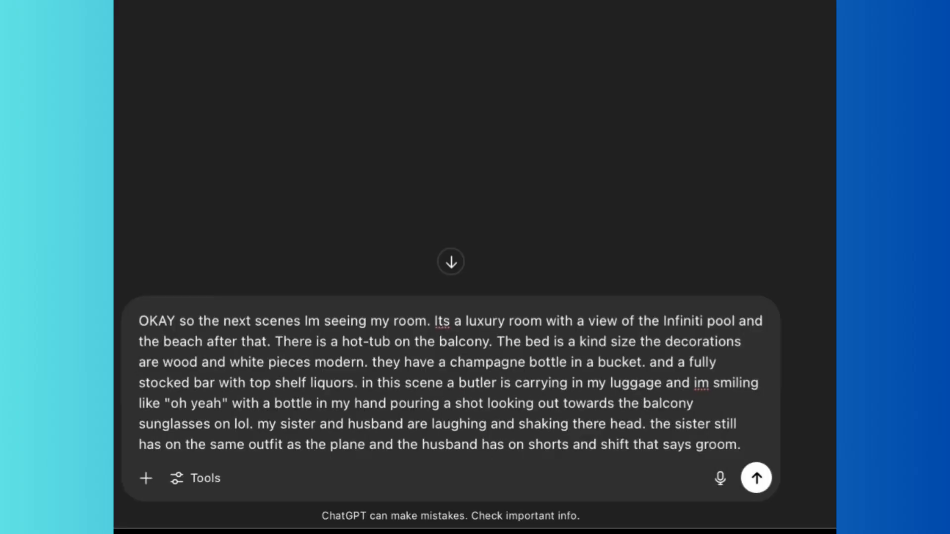
pyautogui.press('Return')
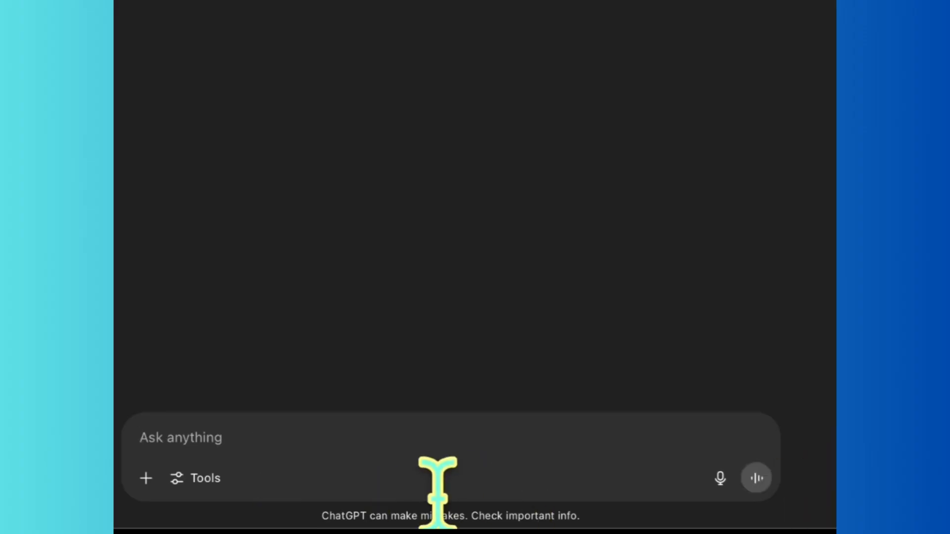
# Step: Explain that the response was stopped in case it was an image, ask for the prompt, and approve the draft by sending READY
pyautogui.write('okay lol i')
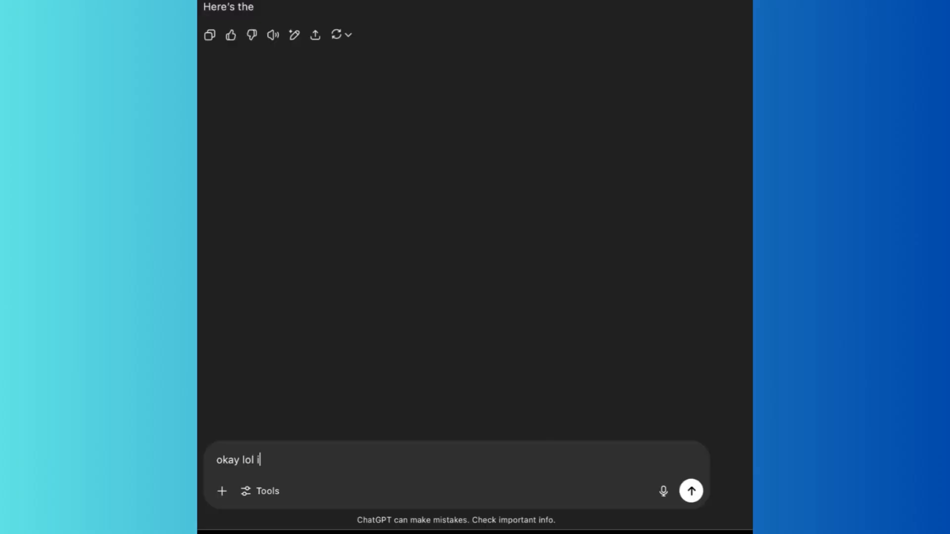
pyautogui.write('oped you just in case it was an ')
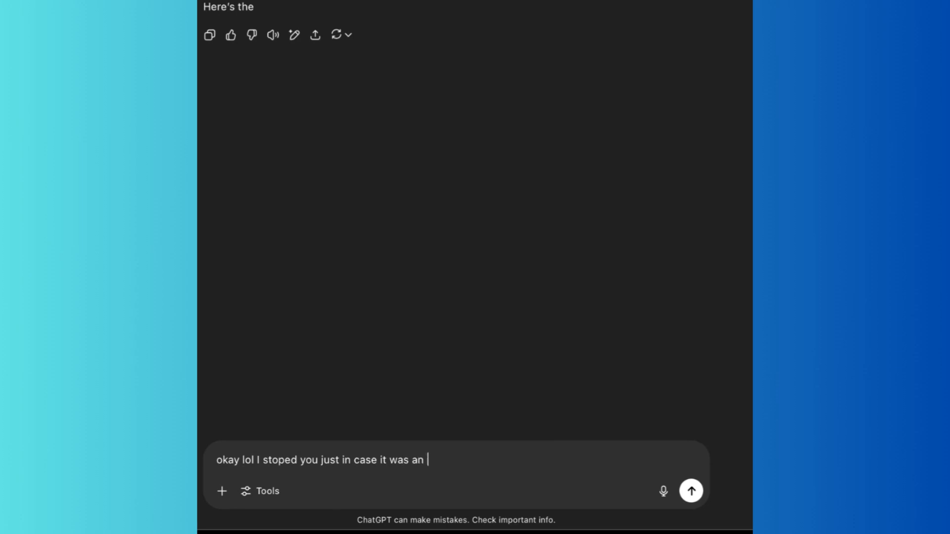
pyautogui.write('image but yes l')
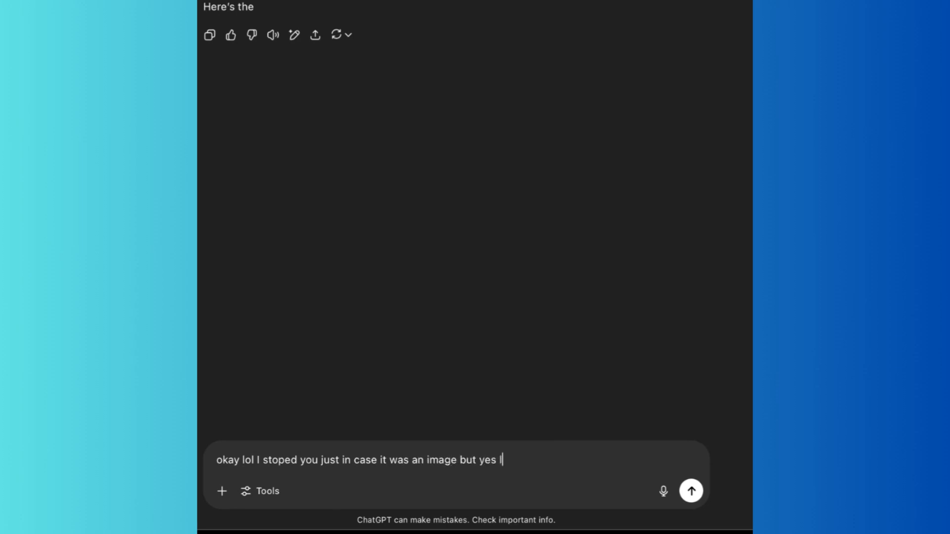
pyautogui.write('ets g')
pyautogui.write('et the prompt')
pyautogui.write(' lol')
pyautogui.press('Return')
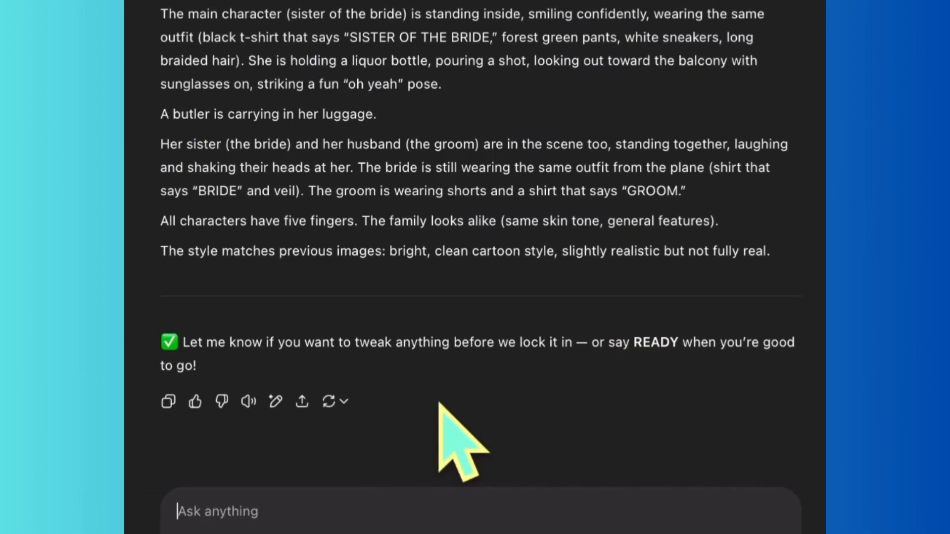
pyautogui.write('READY')
pyautogui.press('Return')
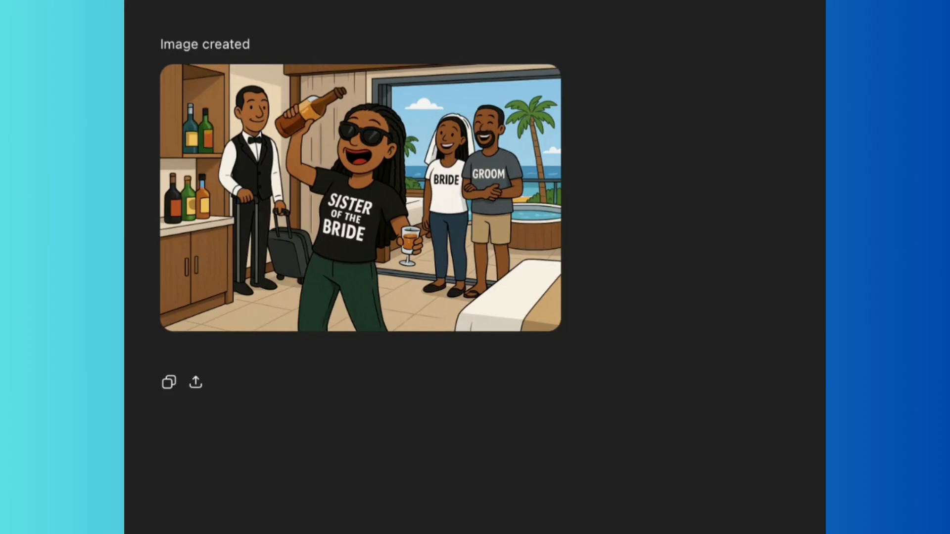
# Step: Ask to fix the butler, who carries just a pole instead of a real suitcase in the right hand, and approve the revised prompt with "READY! :)"
pyautogui.moveTo(371, 277)
pyautogui.write('THIS PICTUR IS GREAT BUT TH')
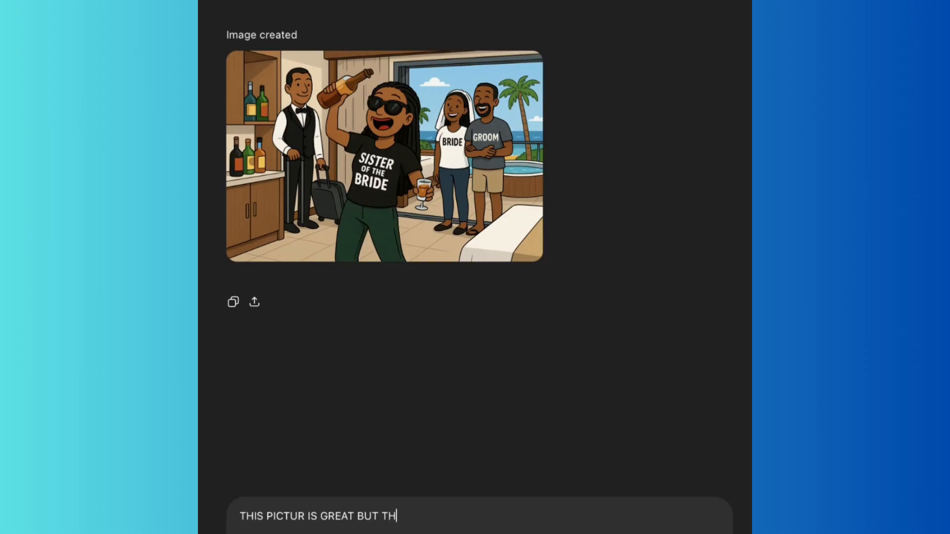
pyautogui.write('E BUTLER IS CARING')
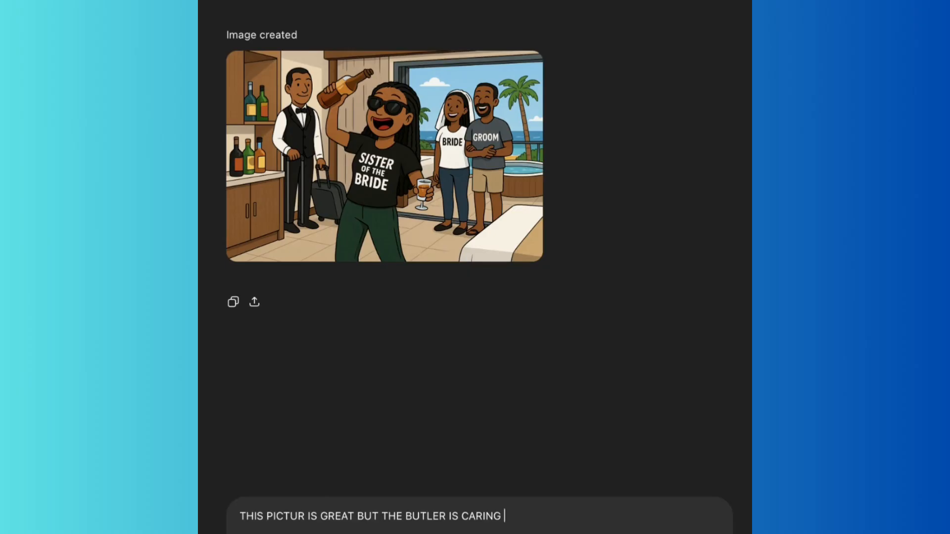
pyautogui.write(' IN THE RIGHT HAND')
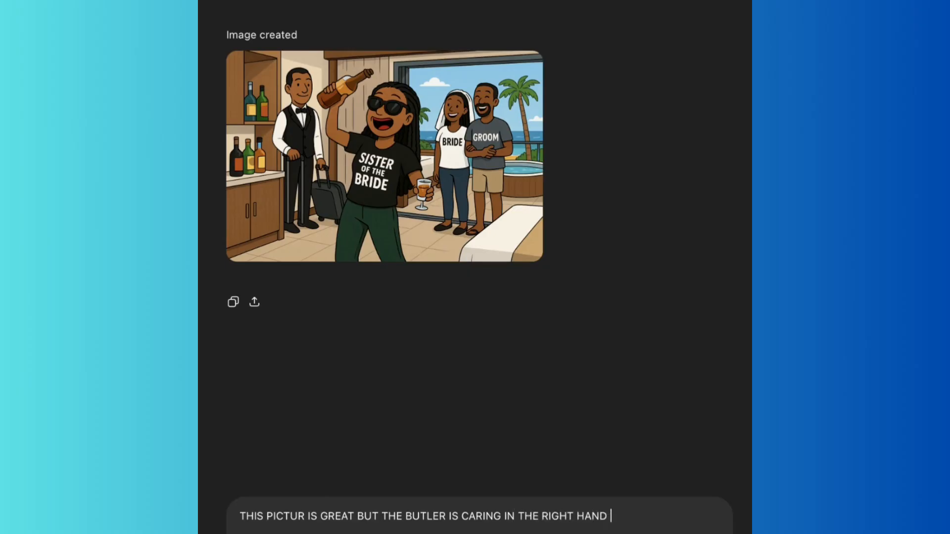
pyautogui.write(' JUST A POLE ITS NO')
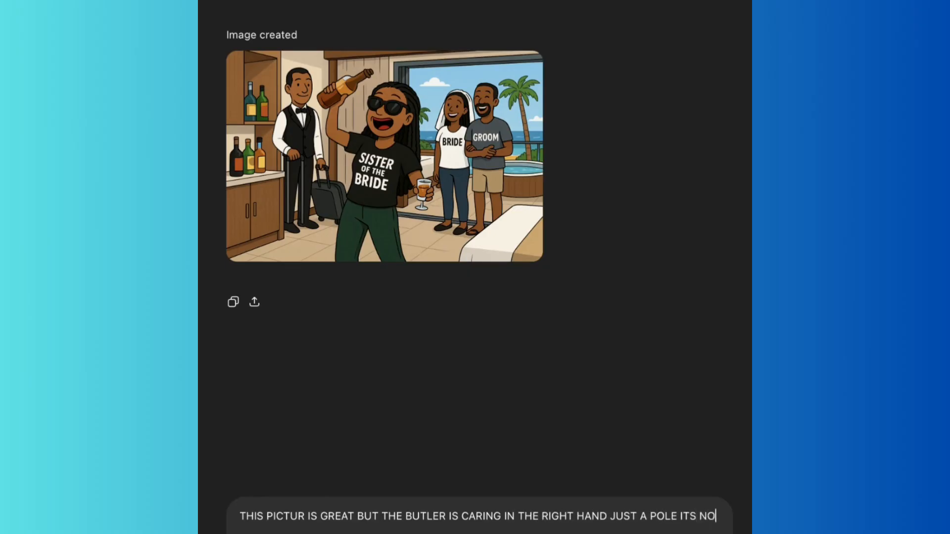
pyautogui.write('T A REAL SUTICASE THERE')
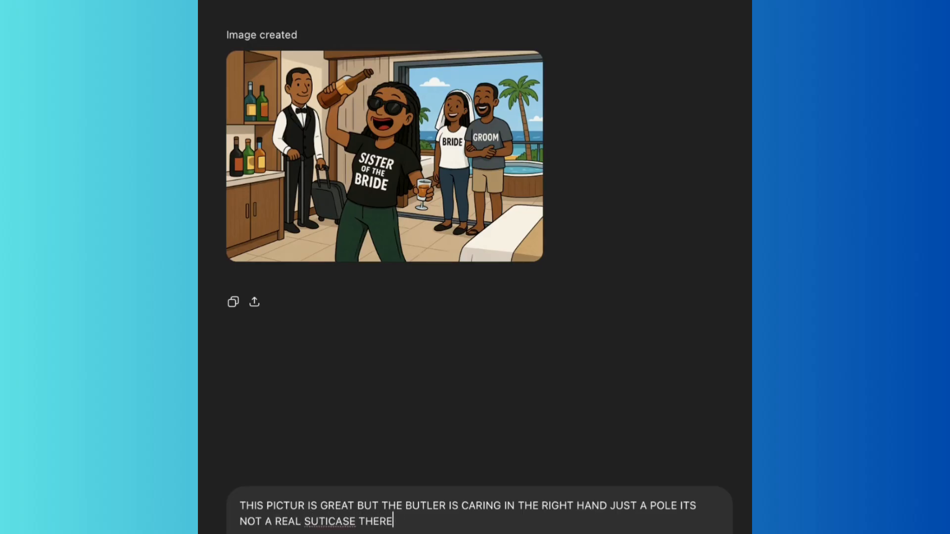
pyautogui.write('....IT COULD PASS BUT CAN WE FIX IT')
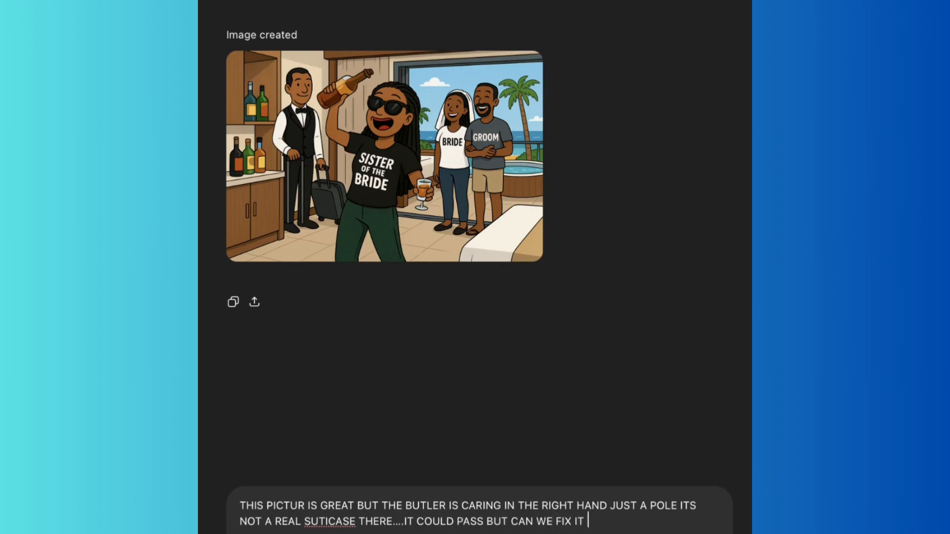
pyautogui.press('Return')
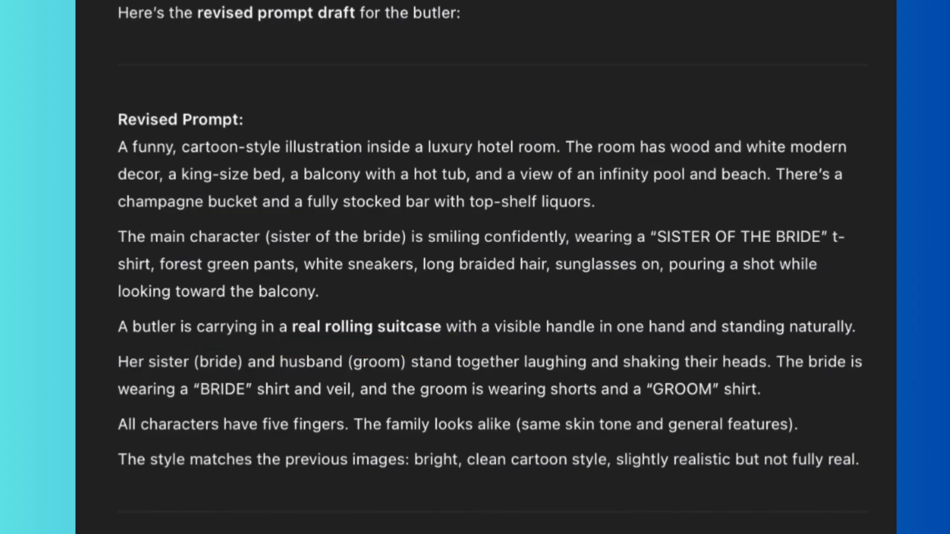
pyautogui.scroll(-2, 434, 418)
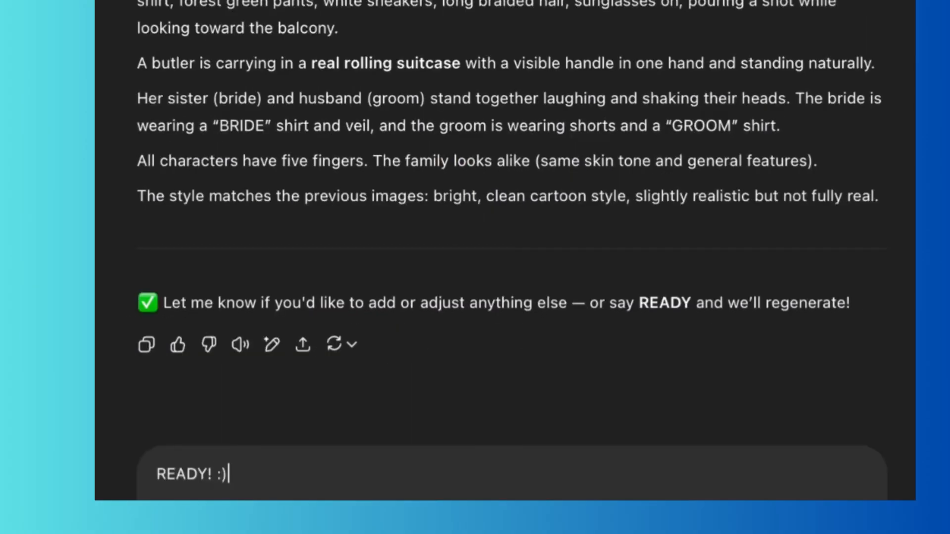
pyautogui.press('Return')
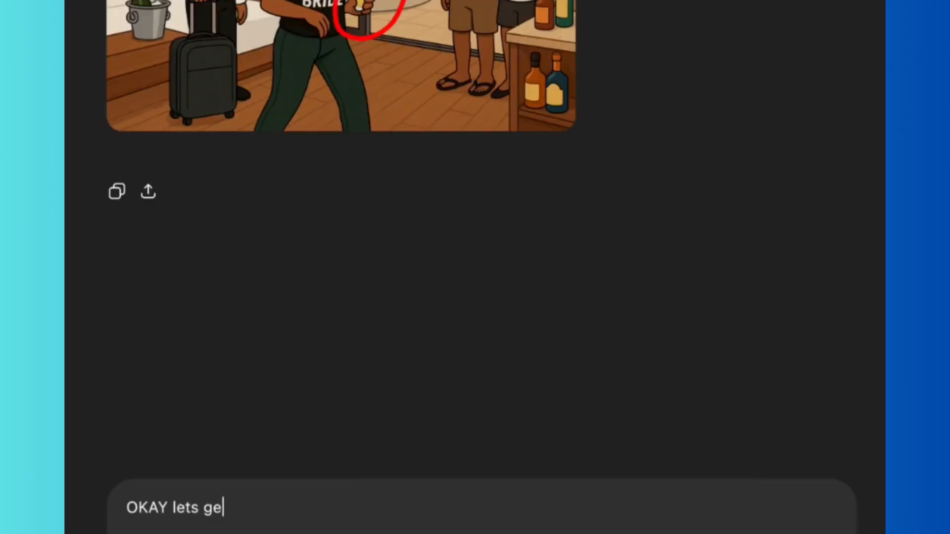
# Step: Ask to go back to the prompt and specify the hands, because an extra hand holds the glass instead of my right hand
pyautogui.write('t back to ')
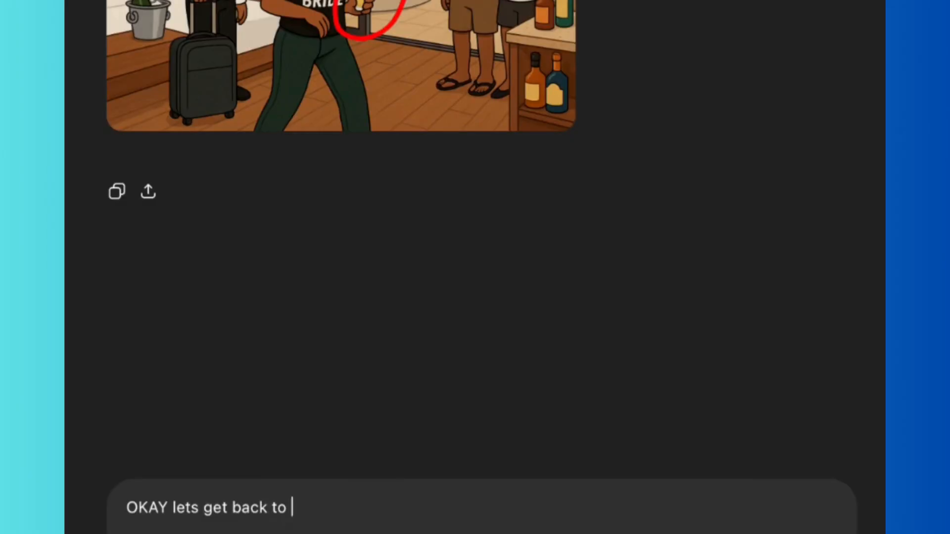
pyautogui.write('the prompt')
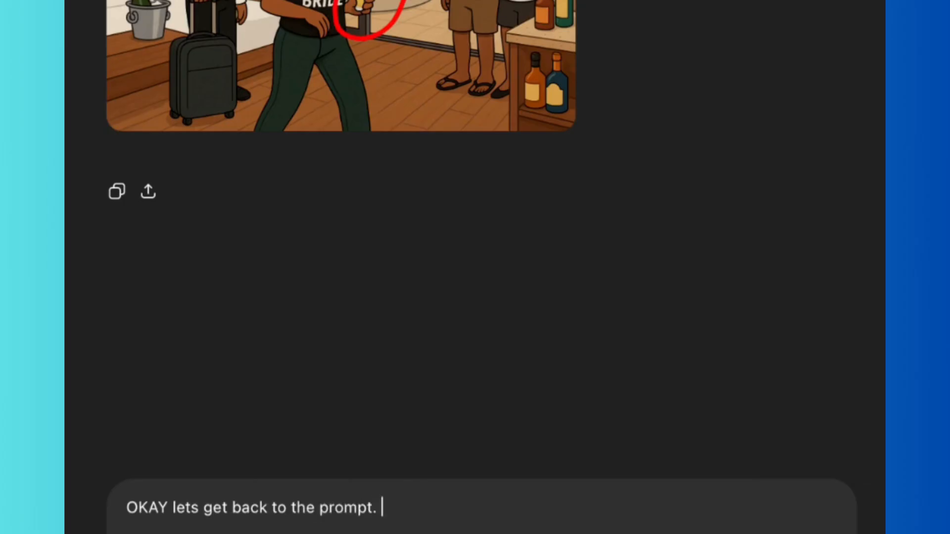
pyautogui.write('. right now I have a')
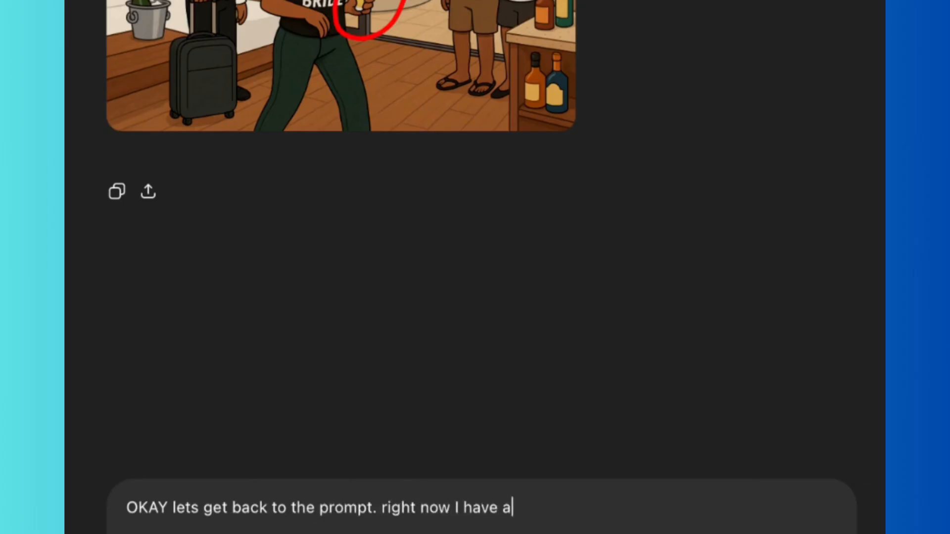
pyautogui.write('n extra hand')
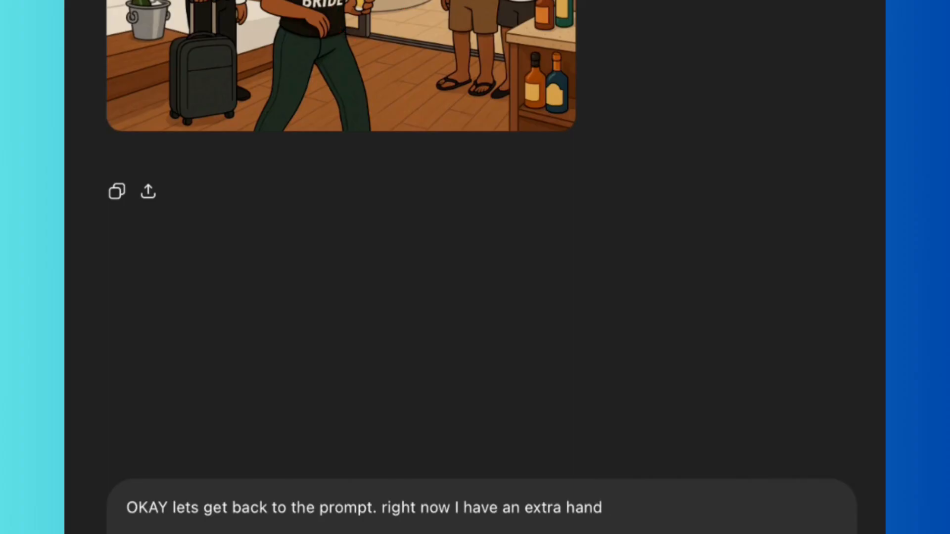
pyautogui.write(' holding a glass in')
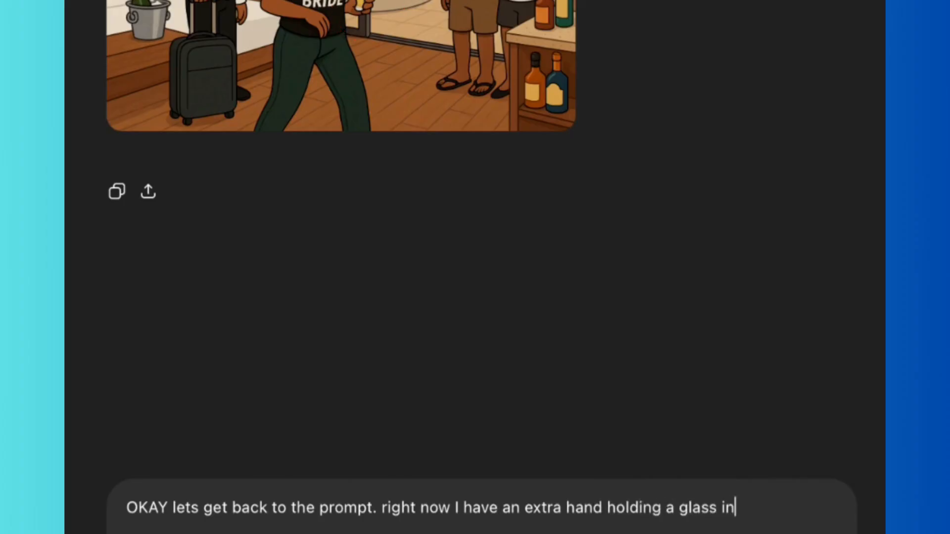
pyautogui.write('stead of ')
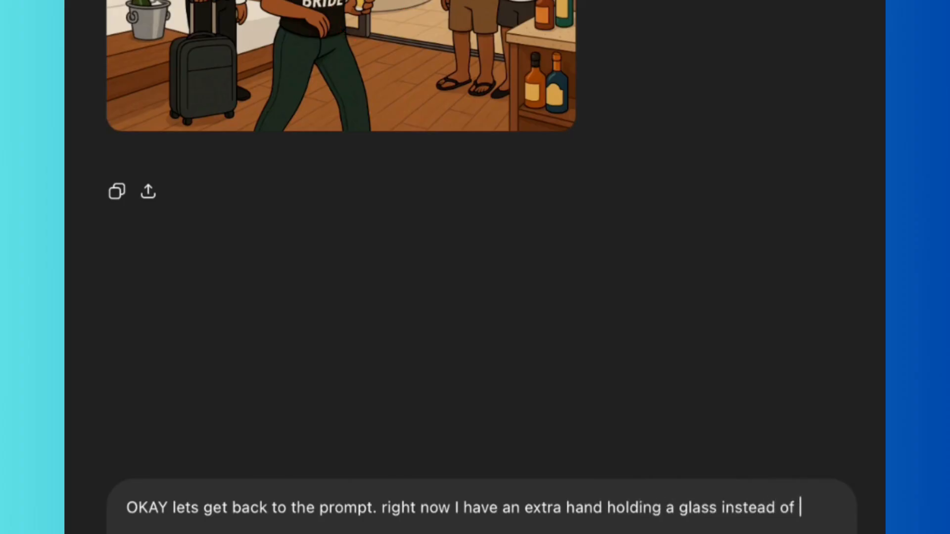
pyautogui.write('my right hand. let')
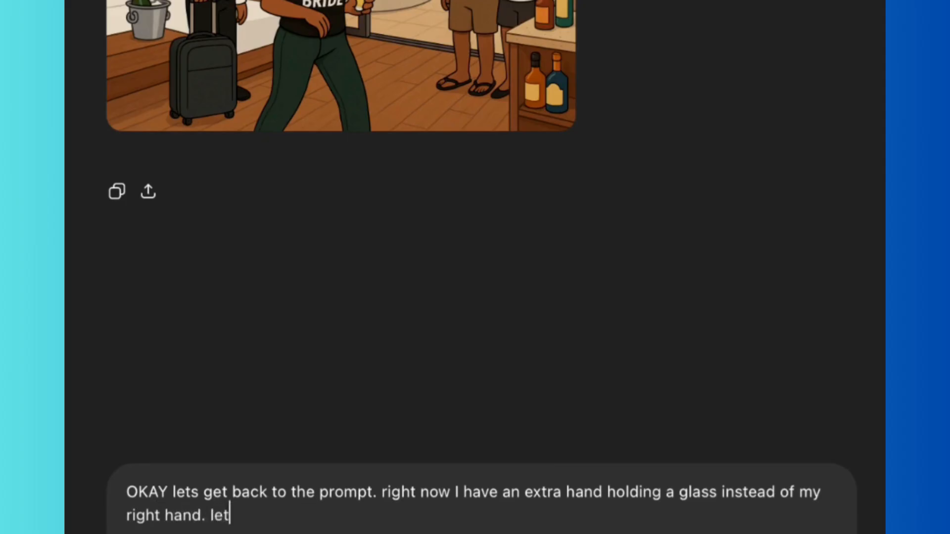
pyautogui.write('s specify')
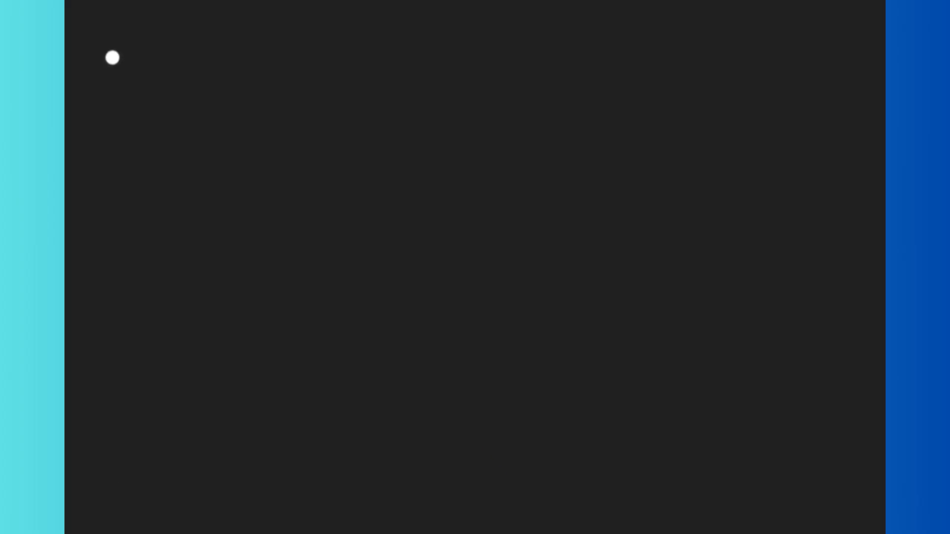
# Step: Ask to make sure no prompt commands were lost in the revision and to double check the draft
pyautogui.scroll(5, 111, 57)
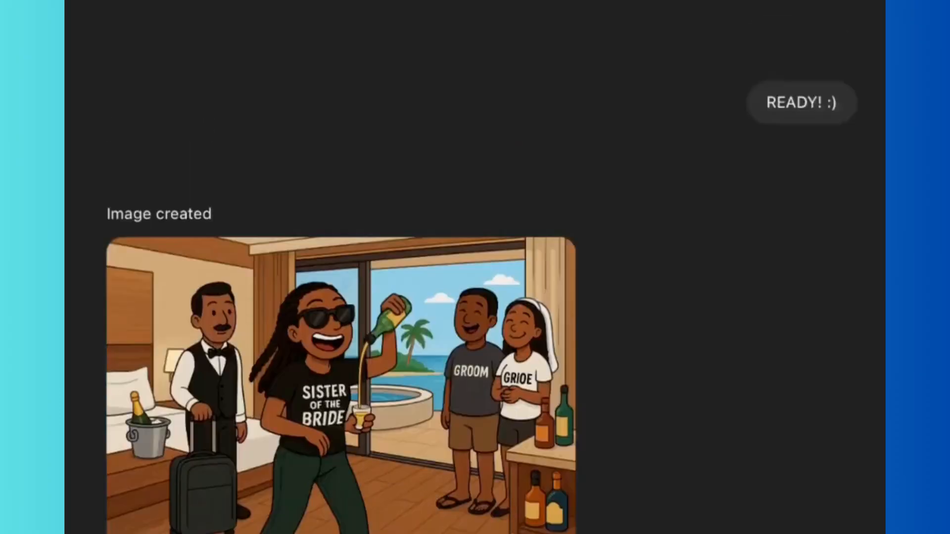
pyautogui.scroll(5, 481, 267)
pyautogui.scroll(-4, 481, 268)
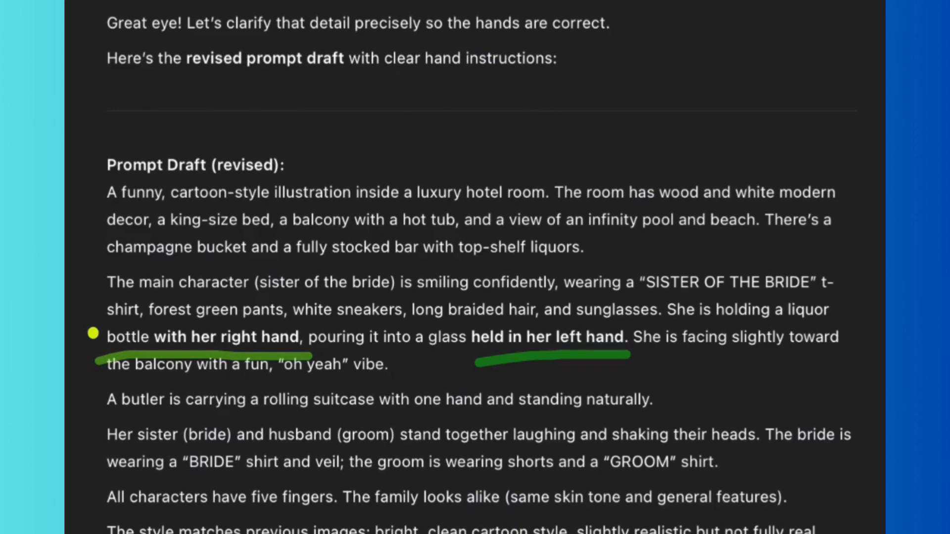
pyautogui.write('let make')
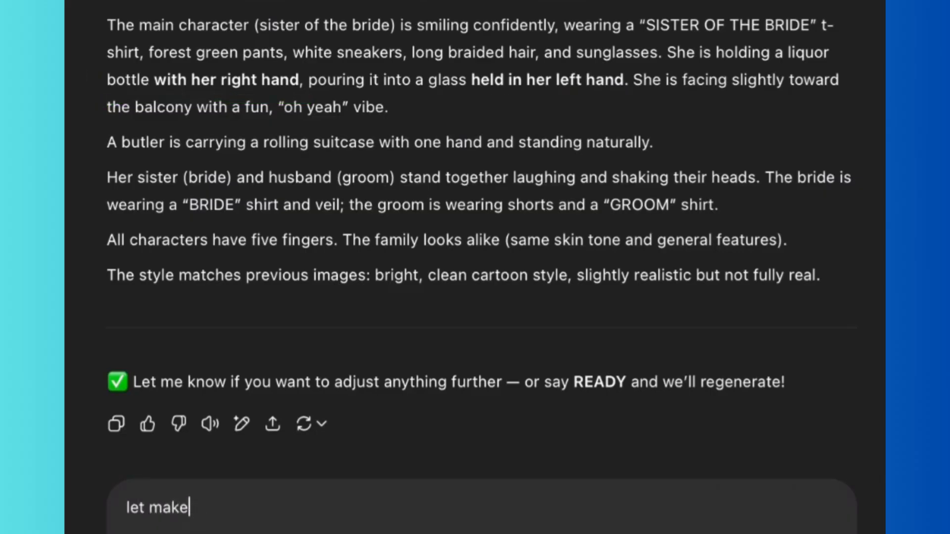
pyautogui.write(' sure we did not lose')
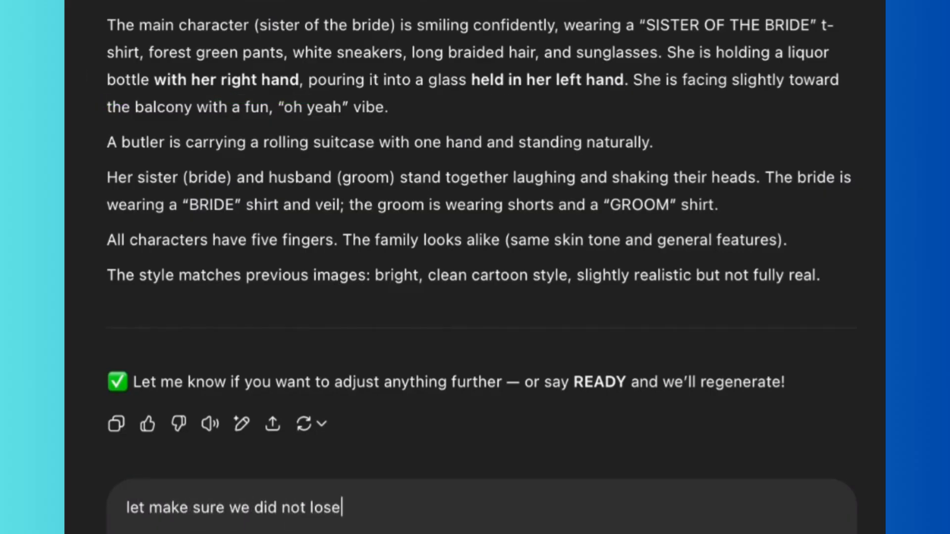
pyautogui.write(' any promot')
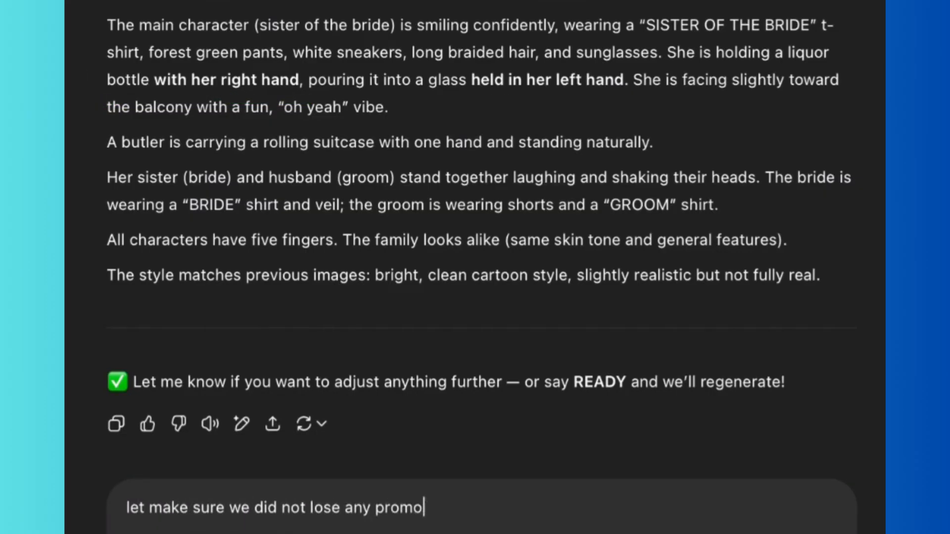
pyautogui.press('BackSpace')
pyautogui.write('pts commands ')
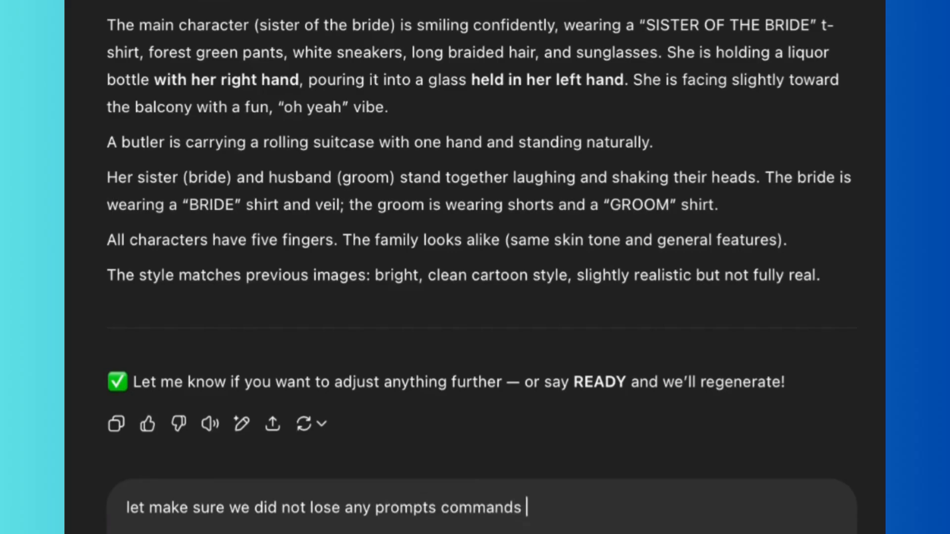
pyautogui.write('in the revise.')
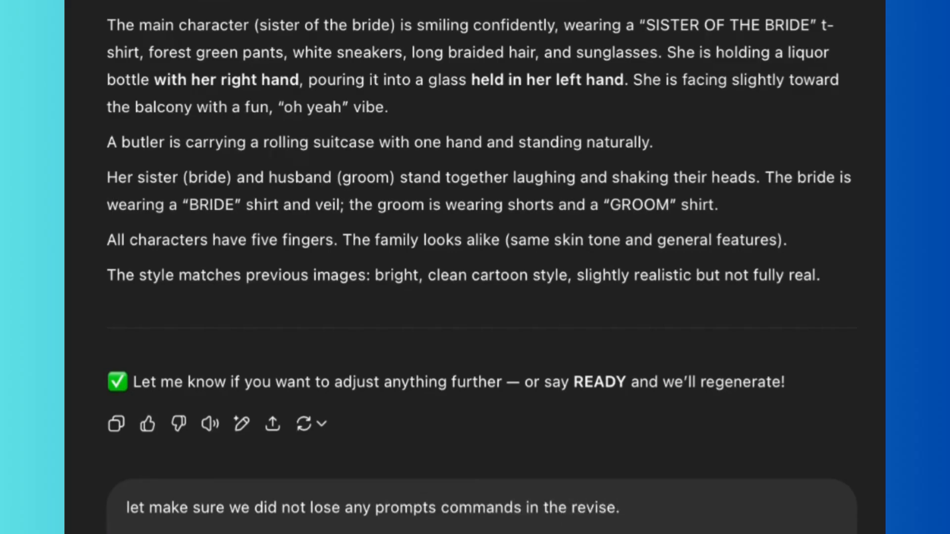
pyautogui.write(' please double che')
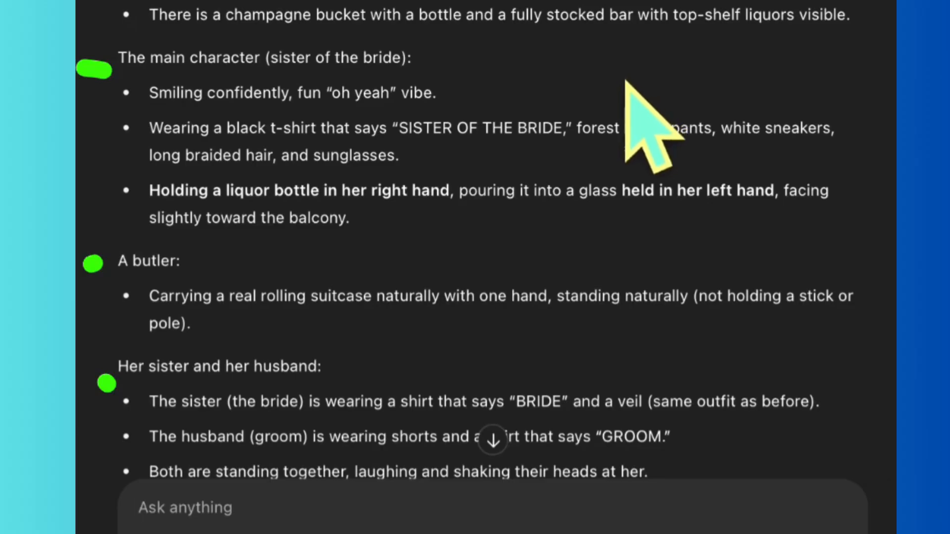
# Step: Review the double-checked resort room prompt, from the butler and couple descriptions down to the important details
pyautogui.scroll(-4, 515, 300)
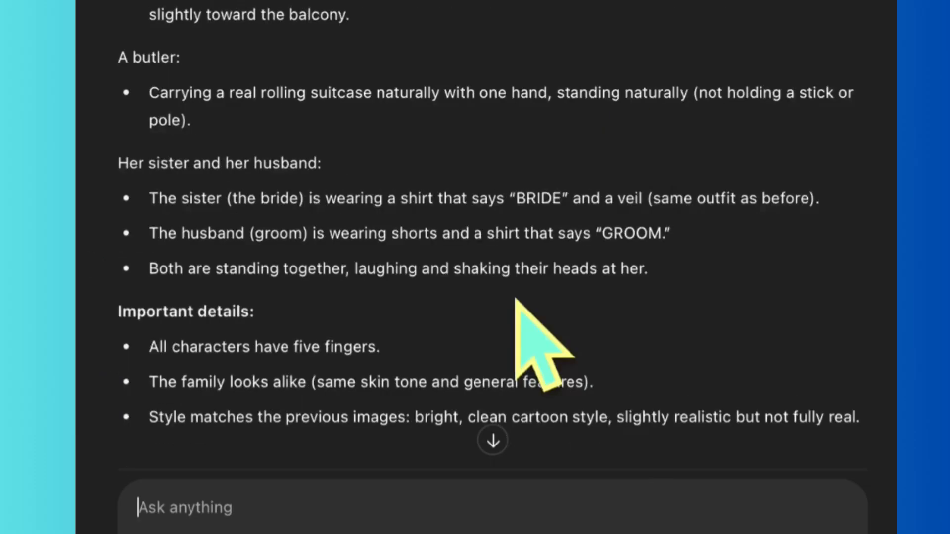
pyautogui.scroll(-3, 515, 299)
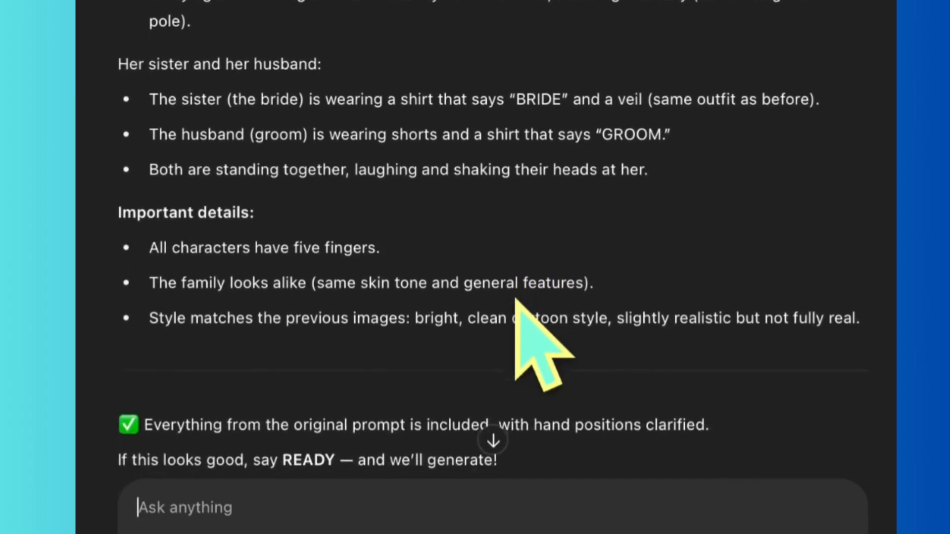
pyautogui.scroll(-1, 515, 299)
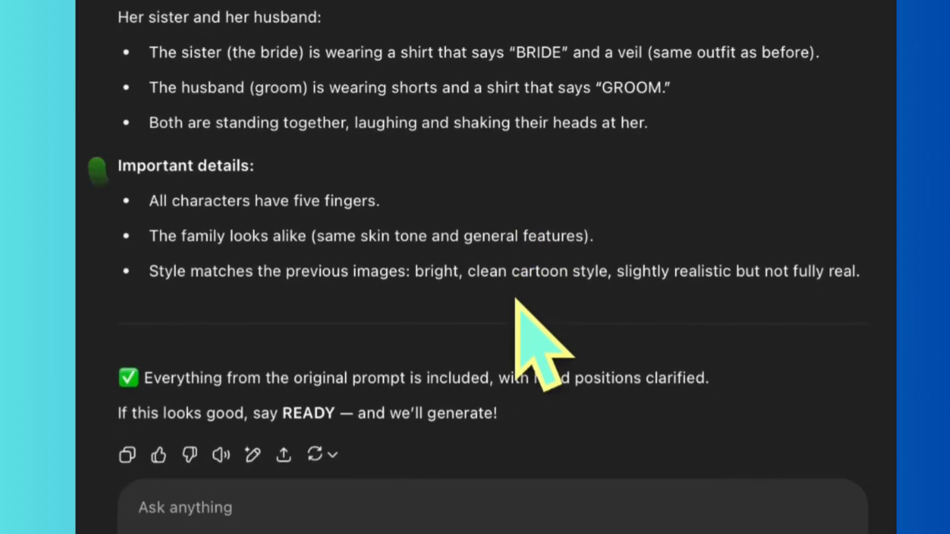
pyautogui.scroll(-1, 515, 300)
pyautogui.scroll(-1, 516, 299)
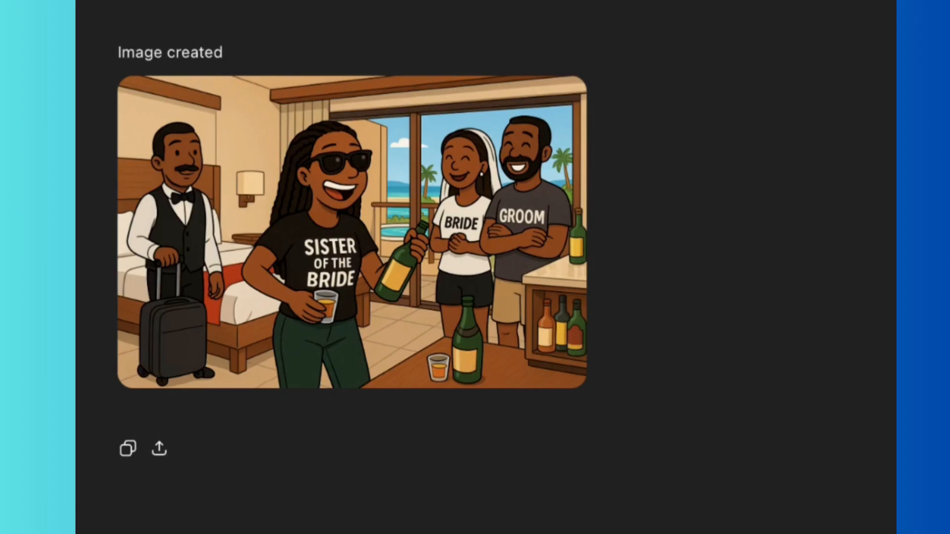
# Step: Reply to the finished resort room image with "OMG WE DID IT!"
pyautogui.moveTo(274, 401)
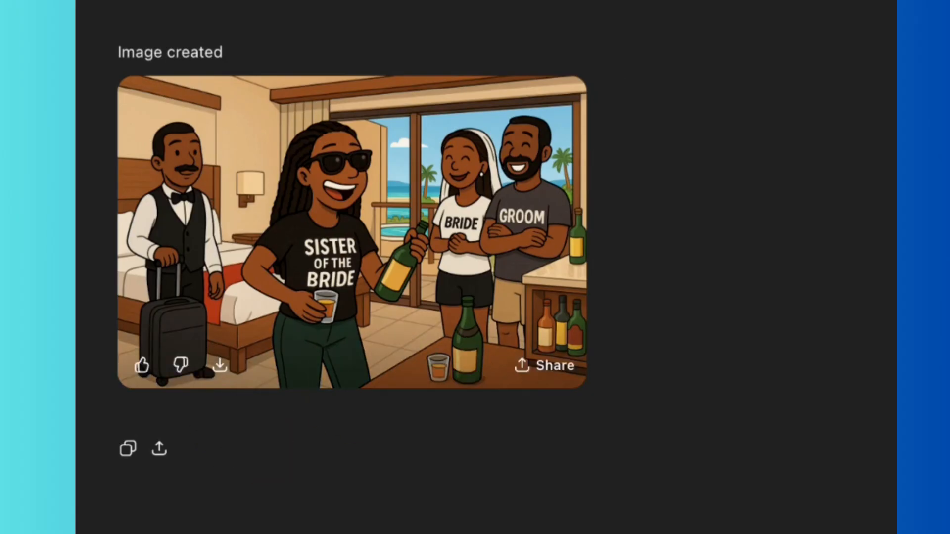
pyautogui.write('OMG WE DID IT')
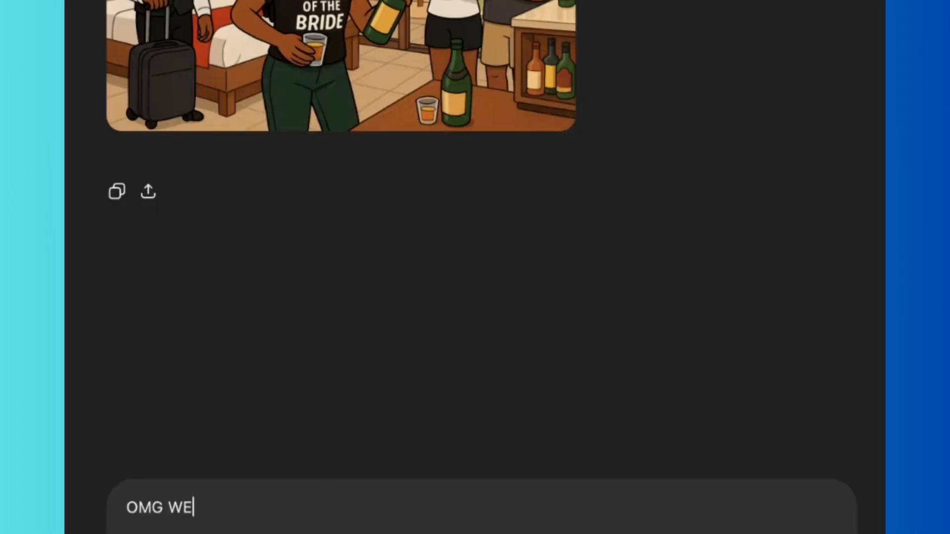
pyautogui.write('!')
pyautogui.press('Return')
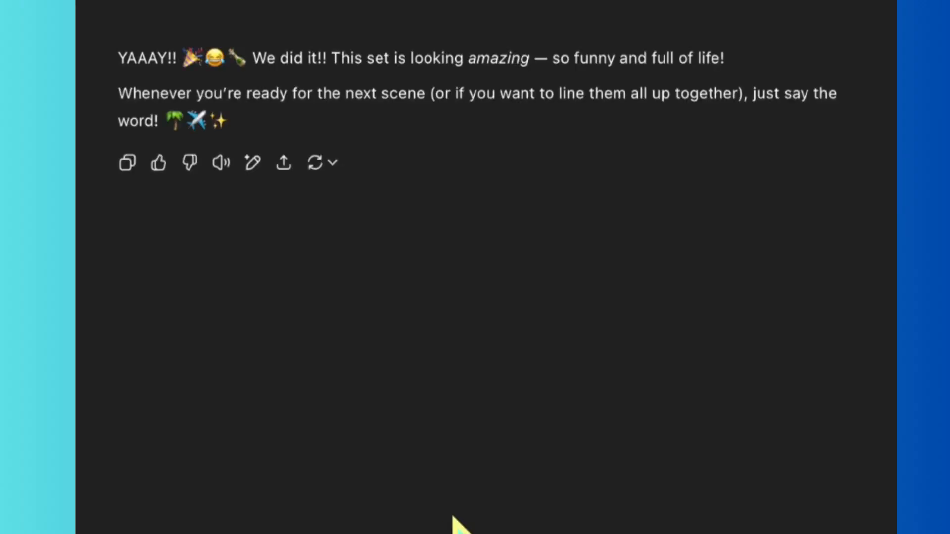
# Step: Begin a request for a scene of us going out to party, with me in a black sun dress with lace on the sleeves and hymns
pyautogui.scroll(5, 458, 524)
pyautogui.scroll(6, 458, 525)
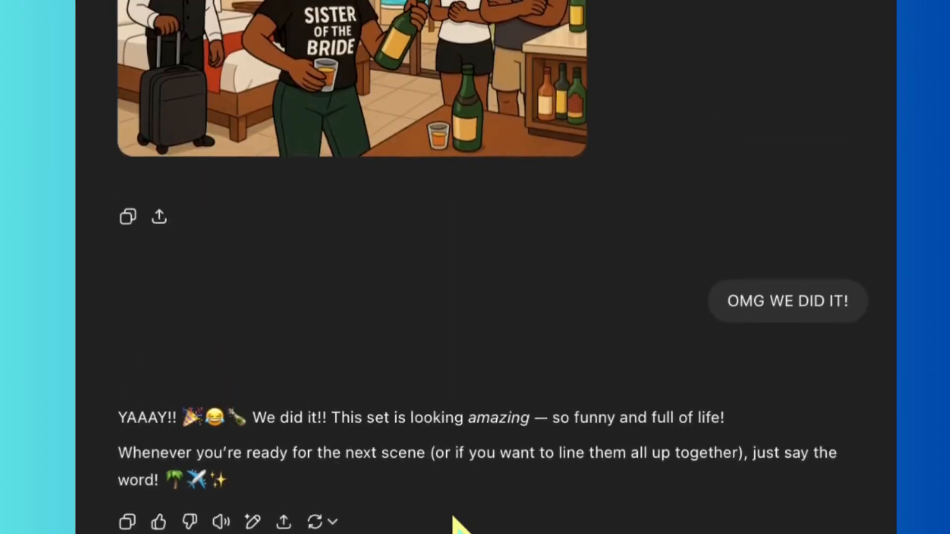
pyautogui.scroll(-2, 458, 525)
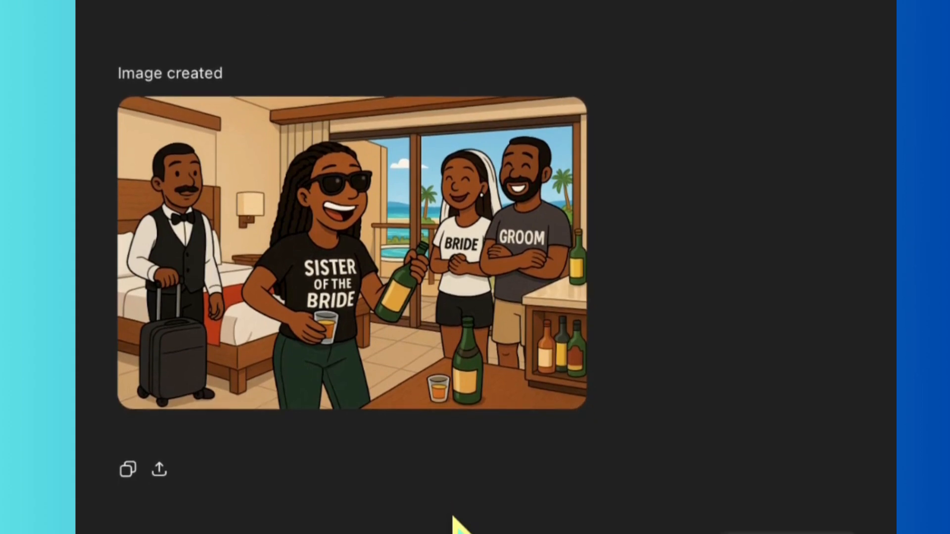
pyautogui.scroll(7, 454, 519)
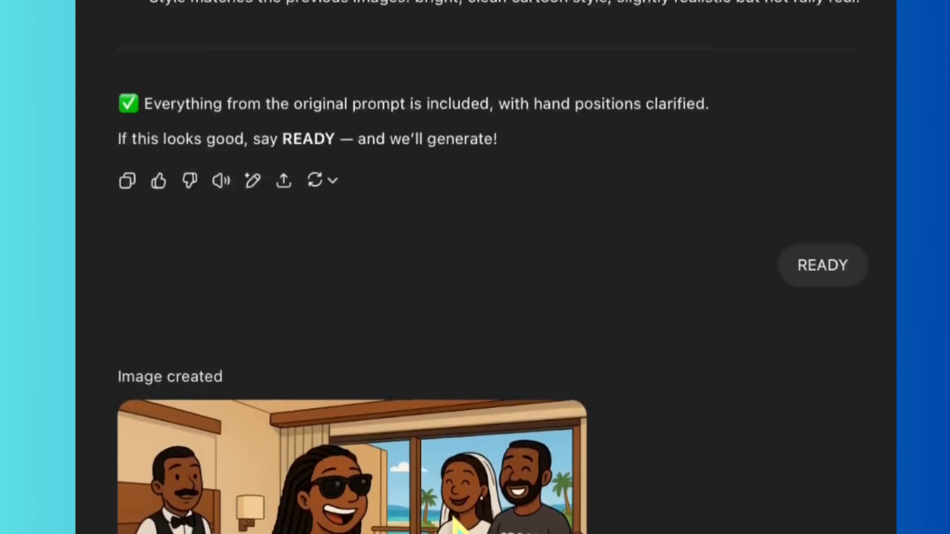
pyautogui.scroll(-15, 452, 520)
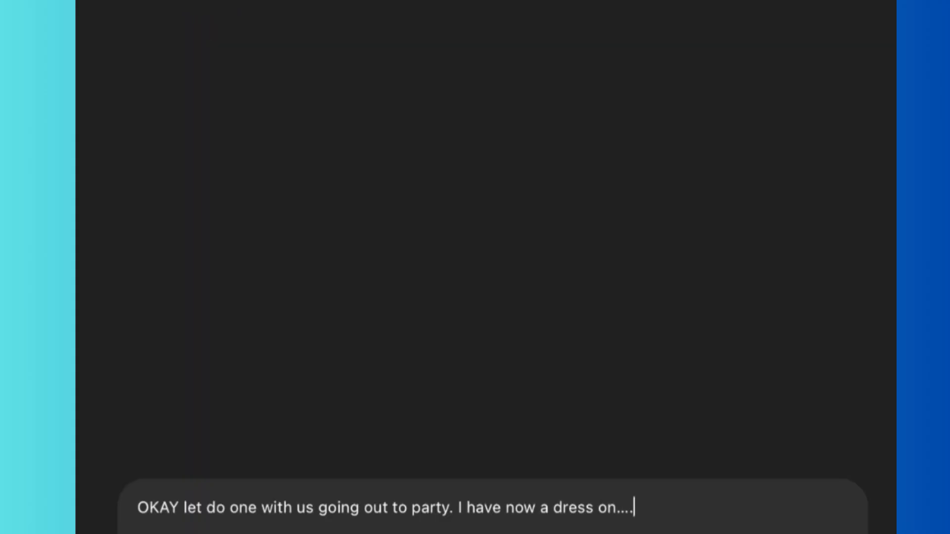
pyautogui.write('Mmm I have a black sun dres')
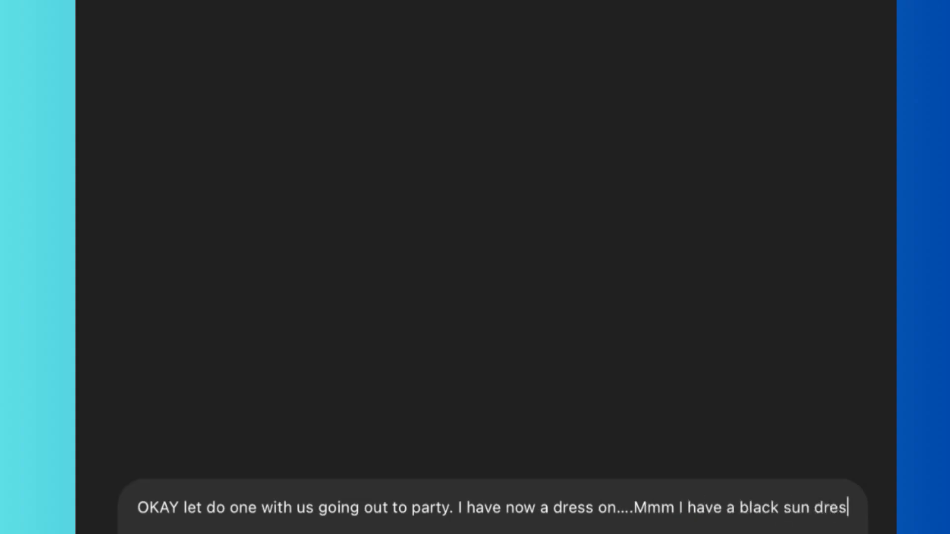
pyautogui.write('s on with a little lace on the sleeves and the hams.')
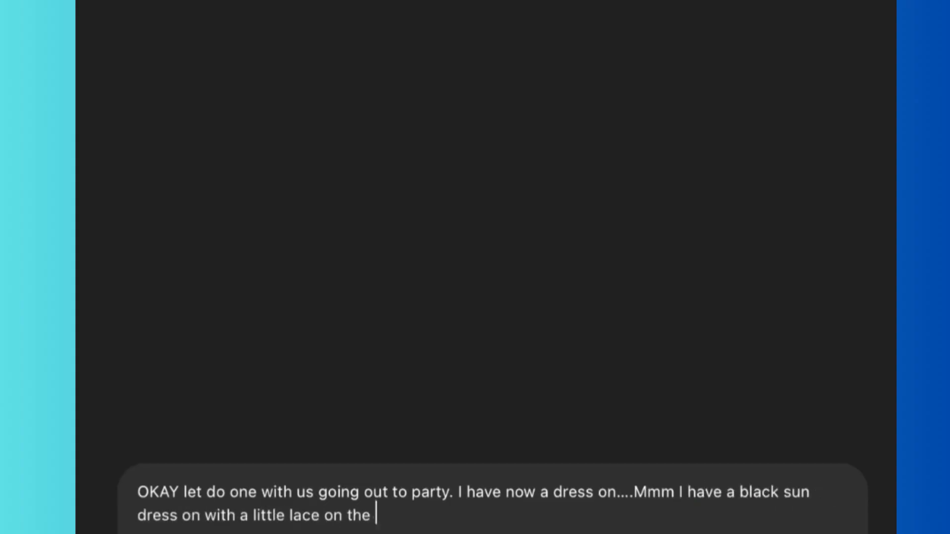
pyautogui.press('BackSpace')
pyautogui.press('BackSpace')
pyautogui.press('BackSpace')
pyautogui.press('BackSpace')
pyautogui.press('BackSpace')
pyautogui.write('hymns...t')
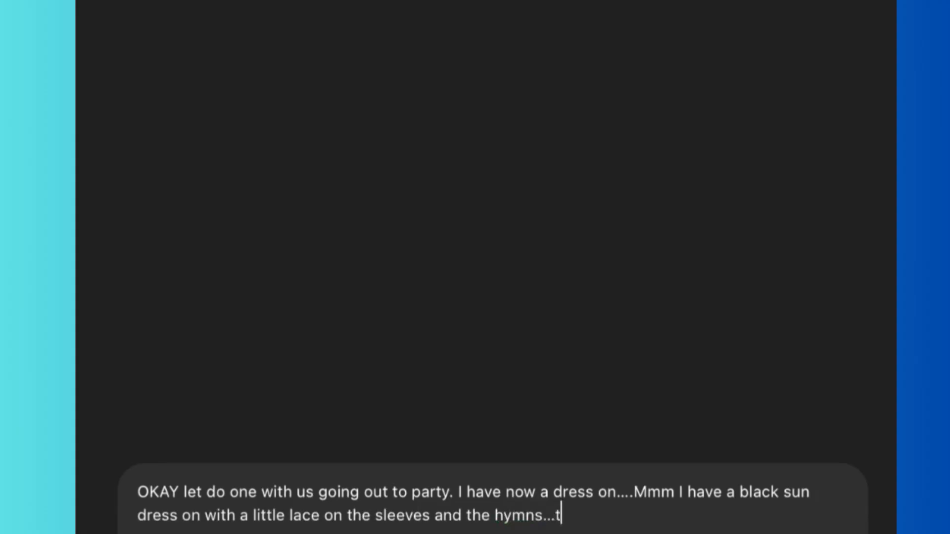
pyautogui.press('BackSpace')
# Step: Add to the request that my sister has a white sundress on and her husband a white button shirt and shorts
pyautogui.write('My sister has a white sundress on and her husband ha ')
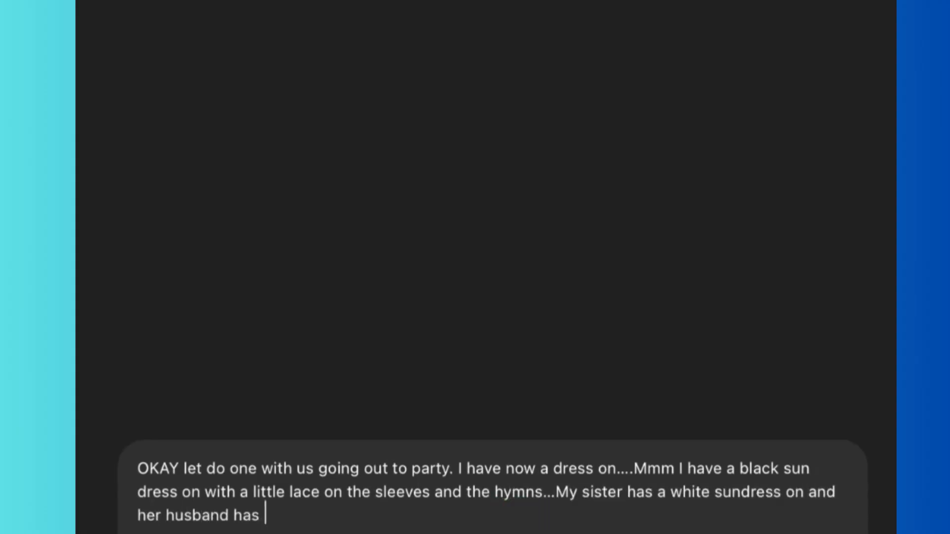
pyautogui.write('a white button shirt with')
pyautogui.press('BackSpace')
pyautogui.press('BackSpace')
pyautogui.press('BackSpace')
pyautogui.press('BackSpace')
pyautogui.write('bac')
pyautogui.press('BackSpace')
pyautogui.press('BackSpace')
pyautogui.press('BackSpace')
pyautogui.write('shorts. we ')
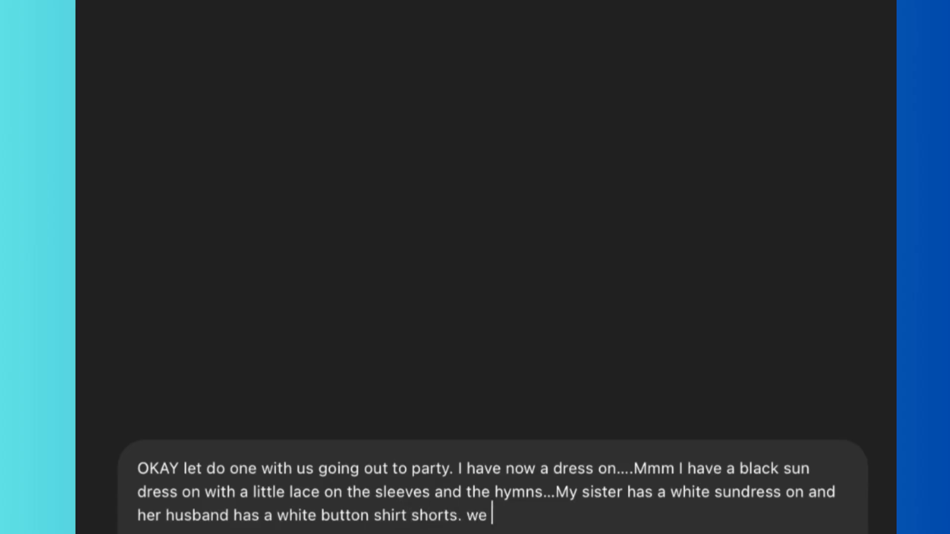
# Step: Set the scene at a beach bar with a Cancun themed vibe, bright colors and a band playing in the background
pyautogui.write('are on a Beach bar. There i')
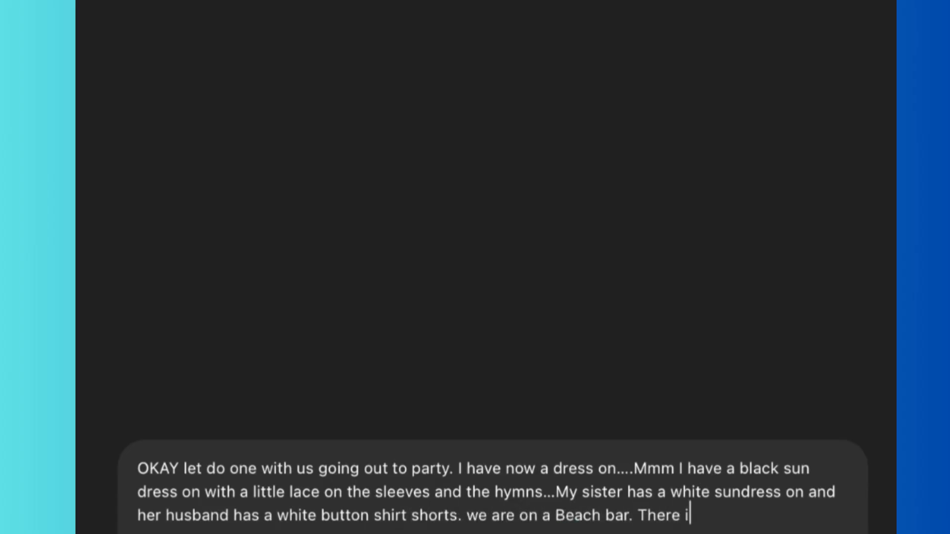
pyautogui.write('s Cleary is')
pyautogui.press('BackSpace')
pyautogui.write('cancun themes')
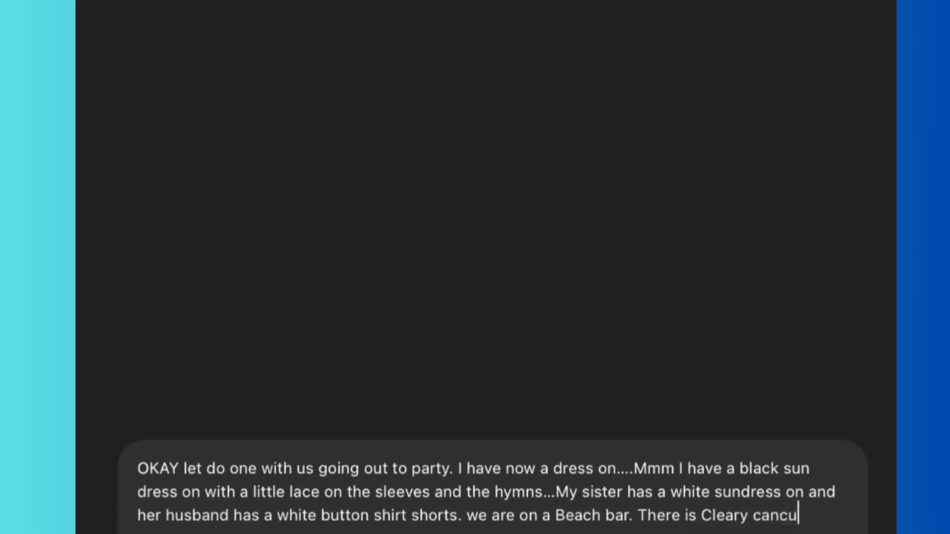
pyautogui.press('BackSpace')
pyautogui.write('d vibe bright colors maybe a ba')
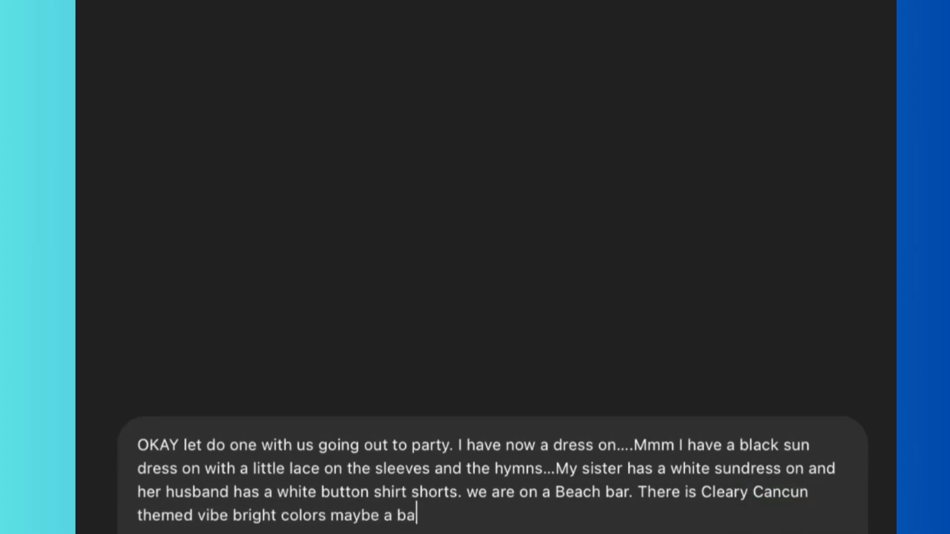
pyautogui.write('nd playing in the back ground. the bartender is ')
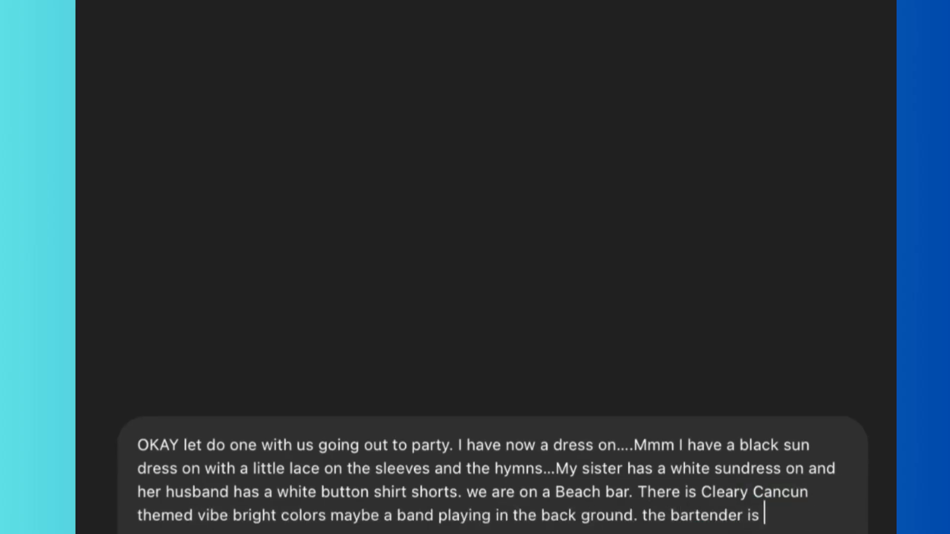
# Step: Add many tequila shots with limes and salt, lookalike sisters and friends, and people from everywhere, and send the request for the prompt
pyautogui.write('pouring many tequila shots. with limes and salt. they')
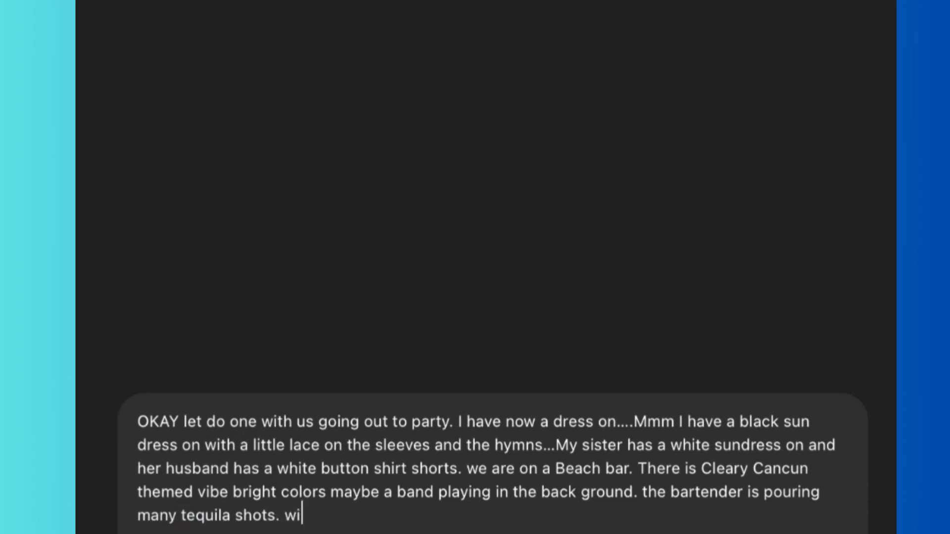
pyautogui.press('BackSpace')
pyautogui.write('re are other peo')
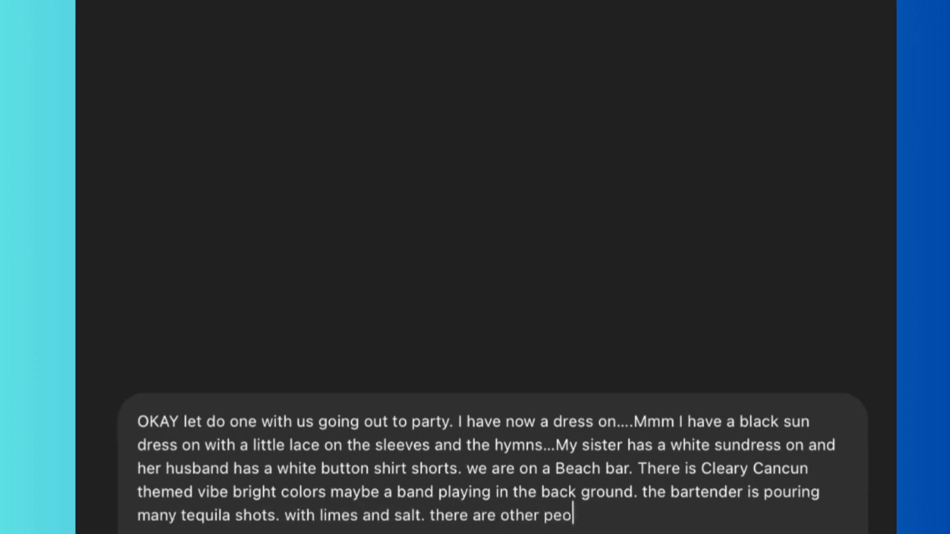
pyautogui.write('ple around. We are with a group of sisters and friends who look like me. a')
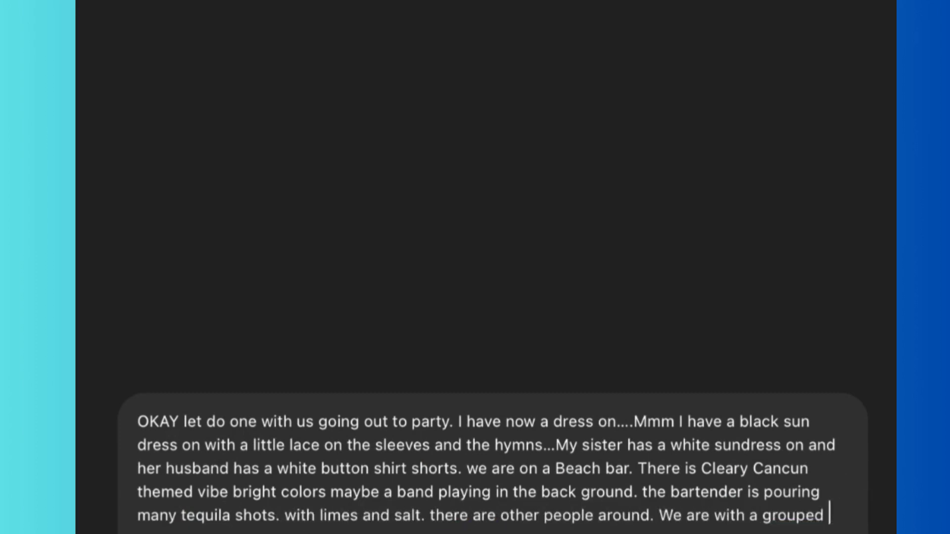
pyautogui.write('round is people')
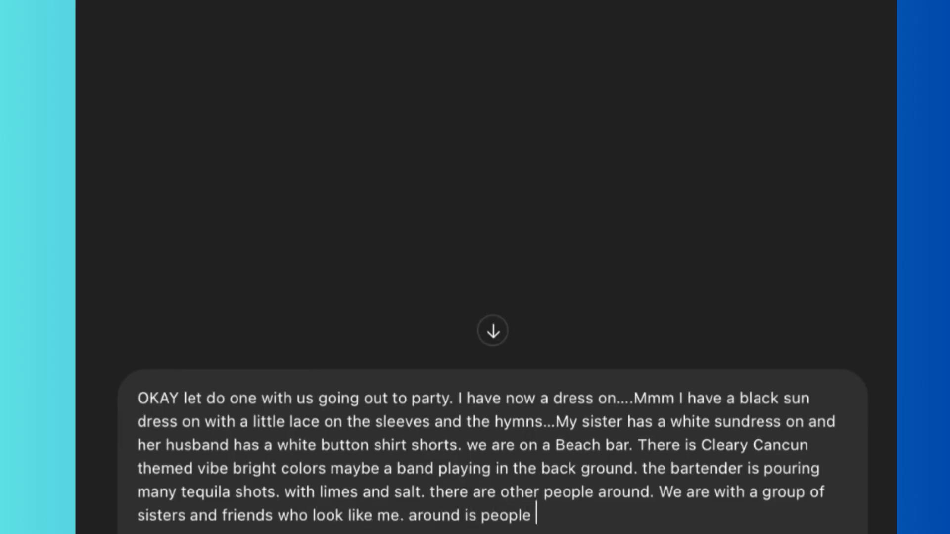
pyautogui.write(' from everywhere. lets get this prompt :)')
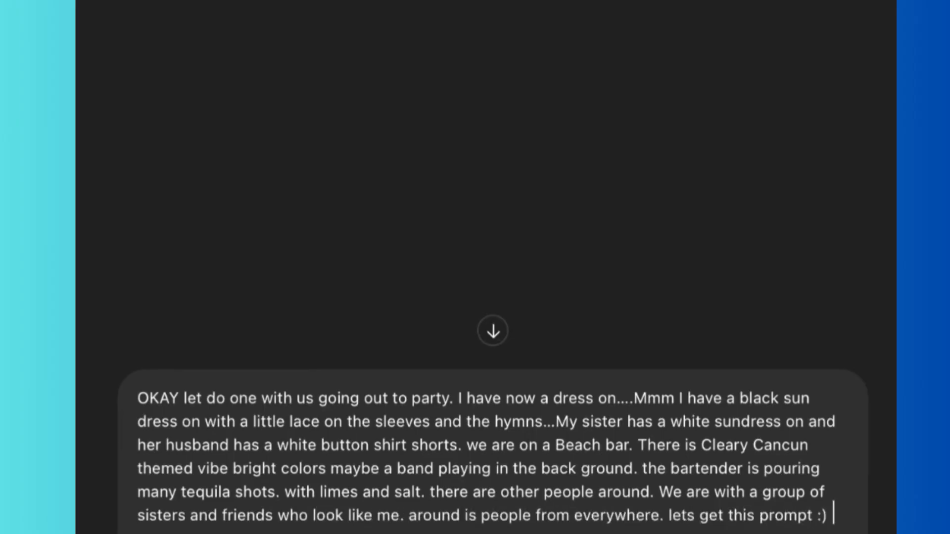
pyautogui.press('Return')
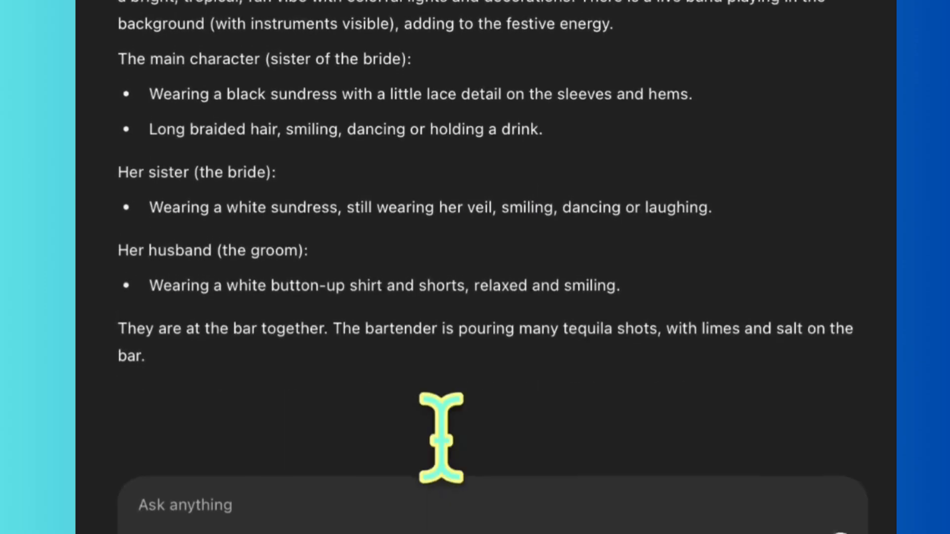
# Step: Reply READY to have the beach bar party image generated from the drafted prompt
pyautogui.write('READY')
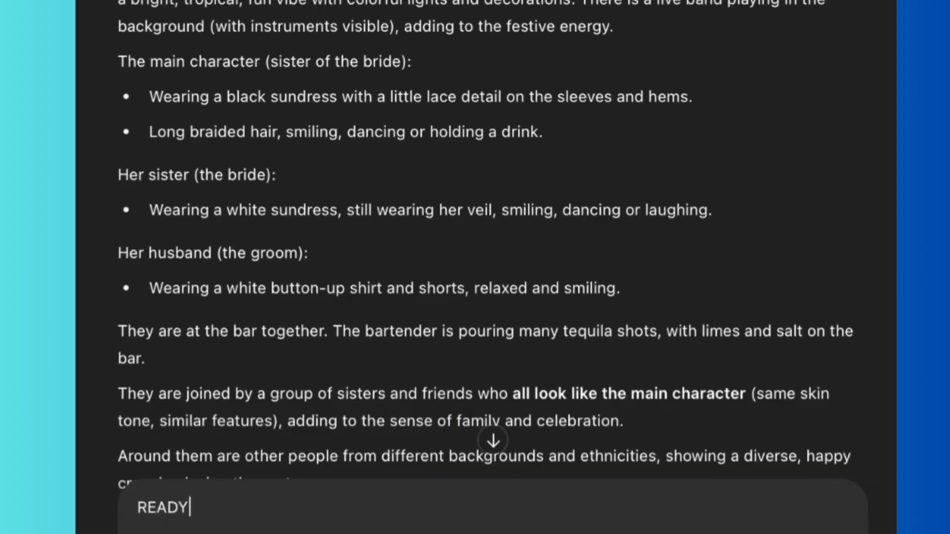
pyautogui.press('Return')
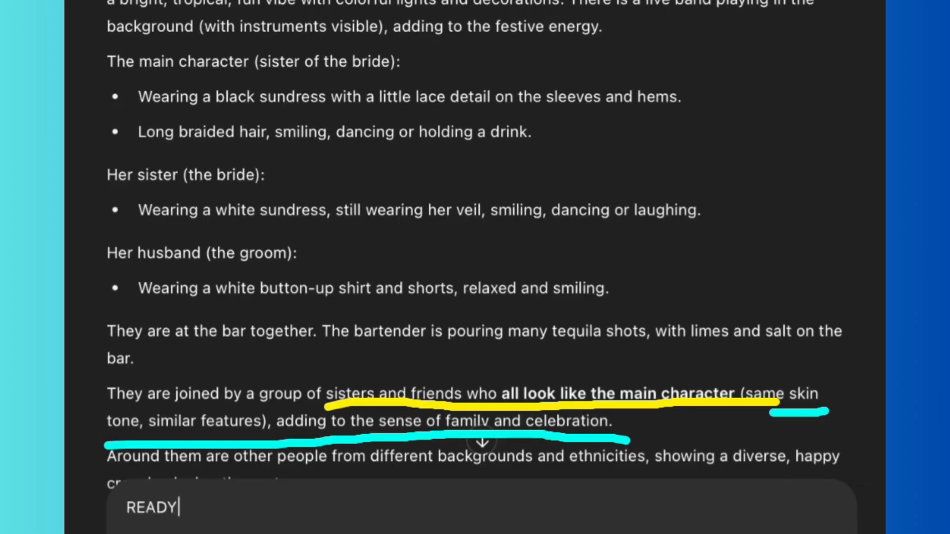
# Step: Write feedback on the image that they shouldn't literally all look like me lol, just look like family
pyautogui.write('okay ')
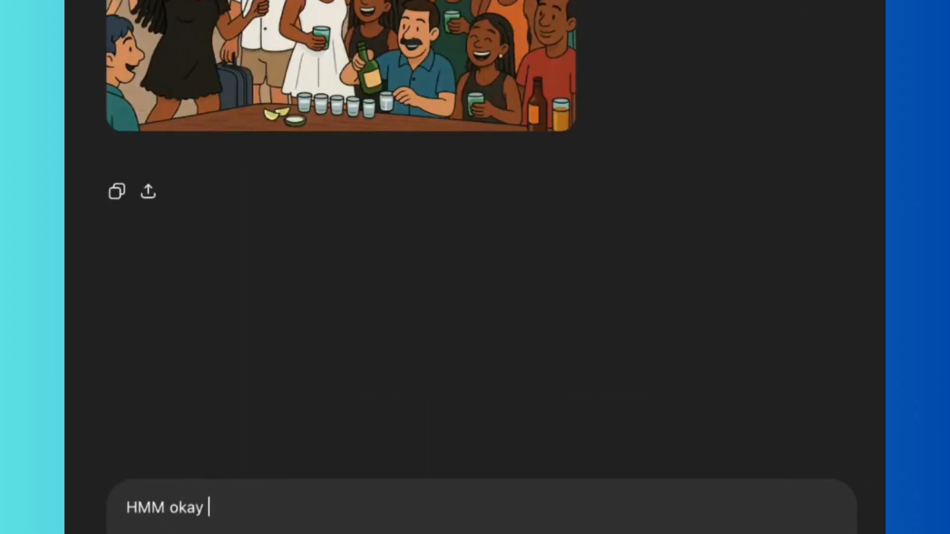
pyautogui.write("well they shouldn't literally all look like me lol..just look lik")
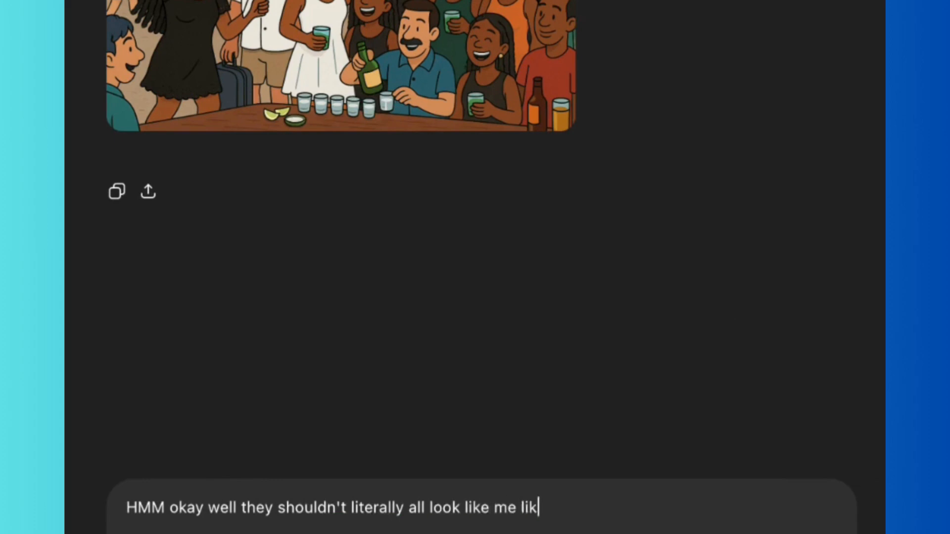
pyautogui.press('BackSpace')
pyautogui.press('BackSpace')
pyautogui.press('BackSpace')
pyautogui.write('lol..just look like family. and make sure there is no')
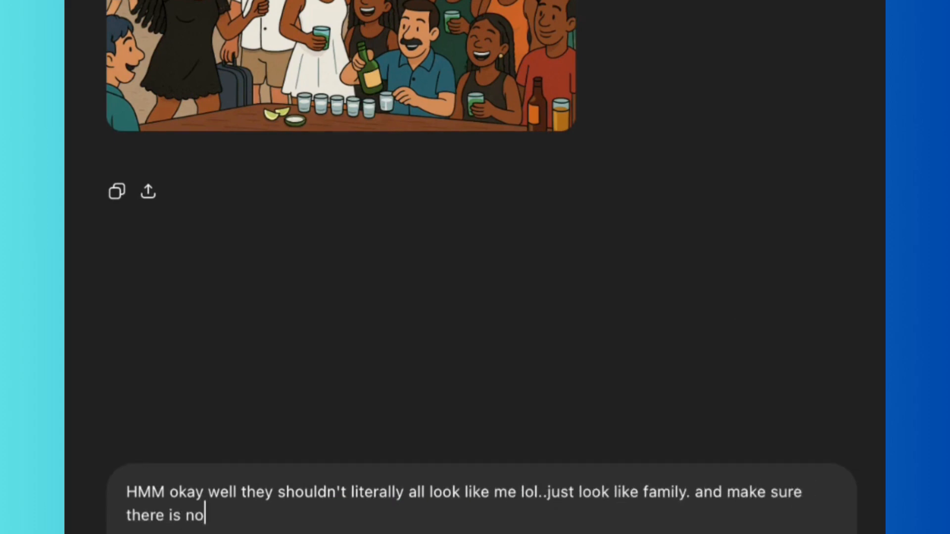
# Step: Add that there should be no one of different sizes and that I should stick out as uniquely me lol, and send the feedback
pyautogui.write('t one different sizes. I should look like')
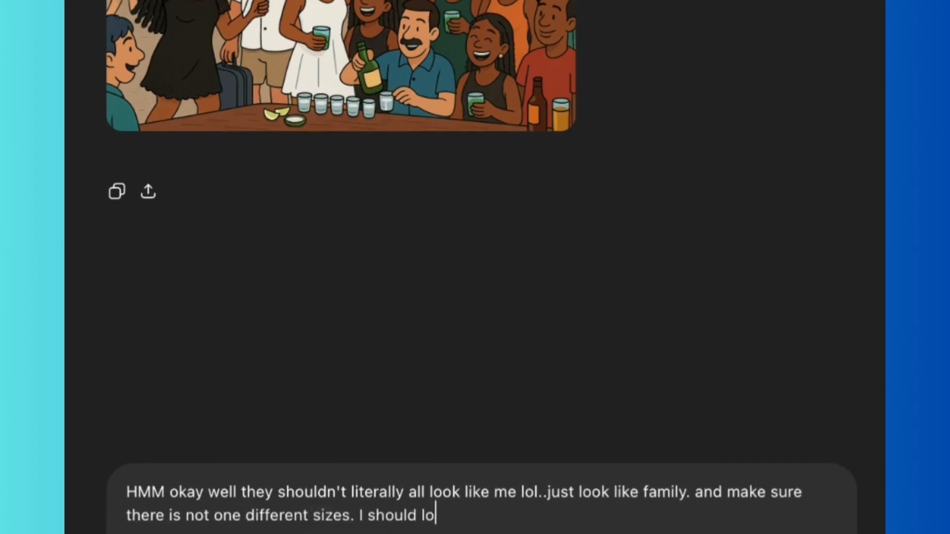
pyautogui.press('BackSpace')
pyautogui.press('BackSpace')
pyautogui.press('BackSpace')
pyautogui.press('BackSpace')
pyautogui.press('BackSpace')
pyautogui.press('BackSpace')
pyautogui.press('BackSpace')
pyautogui.press('BackSpace')
pyautogui.press('BackSpace')
pyautogui.write('stick out.')
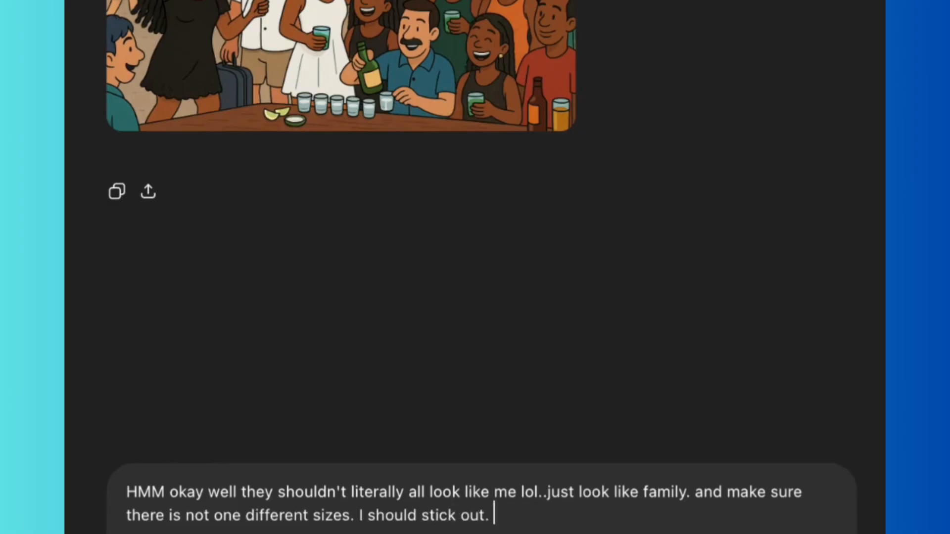
pyautogui.press('BackSpace')
pyautogui.press('BackSpace')
pyautogui.write('as uniquely me lol')
pyautogui.press('Return')
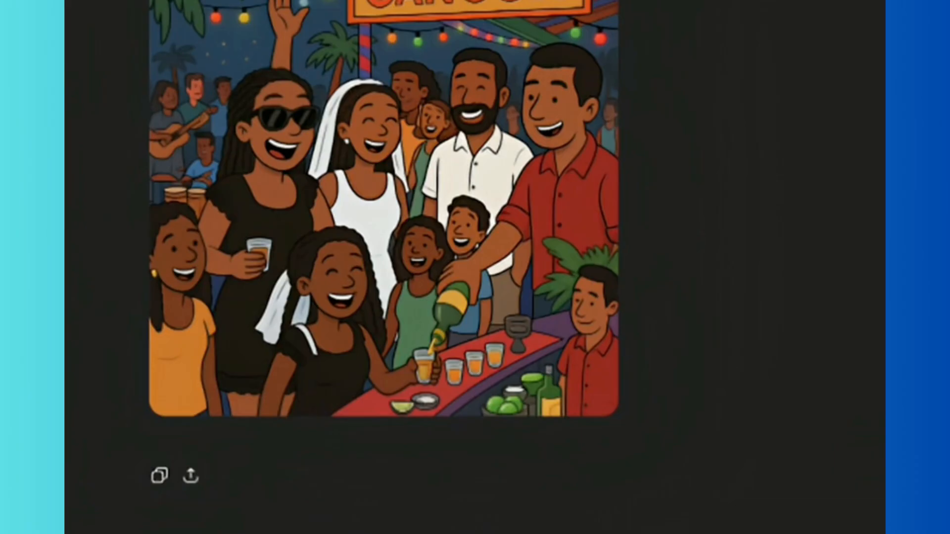
pyautogui.write('OKAY NO')
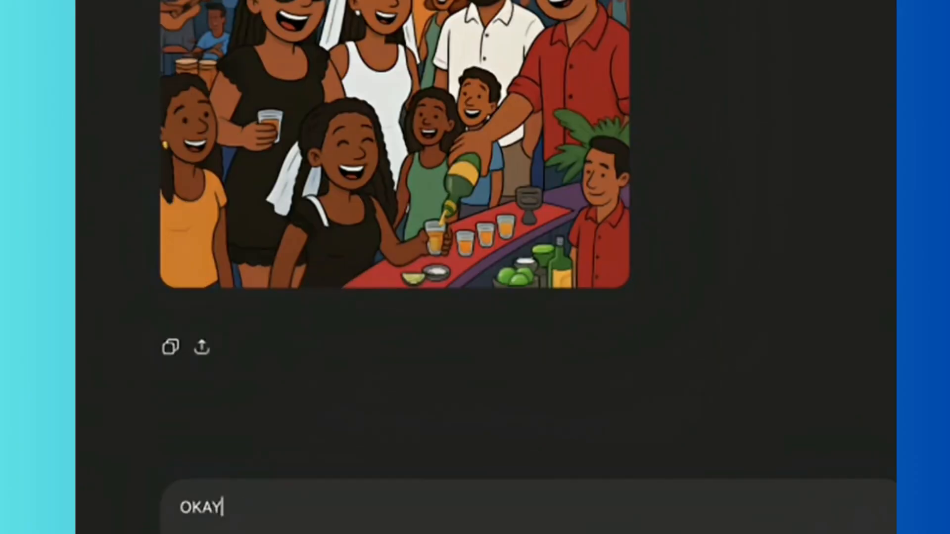
pyautogui.press('BackSpace')
pyautogui.press('BackSpace')
pyautogui.press('BackSpace')
pyautogui.press('BackSpace')
pyautogui.press('BackSpace')
pyautogui.press('BackSpace')
pyautogui.press('BackSpace')
# Step: Write new feedback that everyone needs to be the same size because right now there are little people or kids
pyautogui.write('oka')
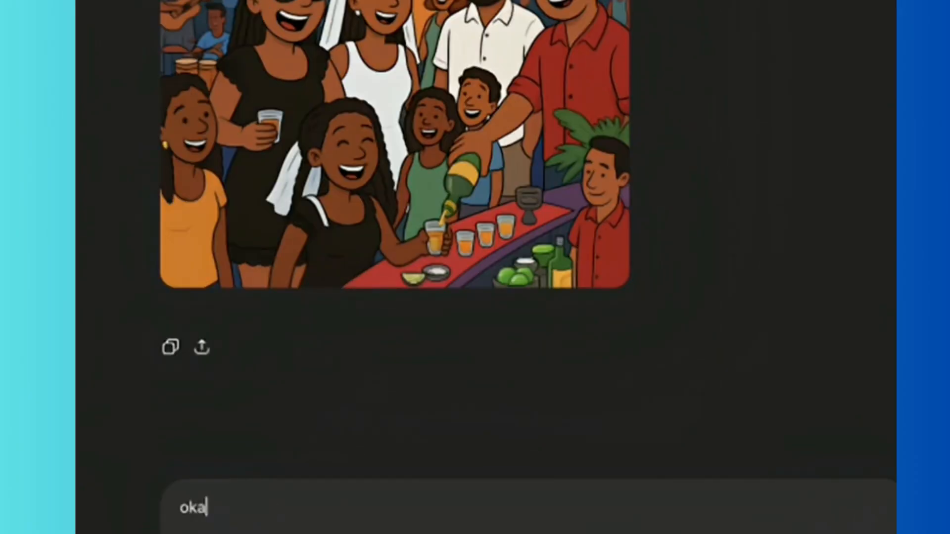
pyautogui.write('y we need ev')
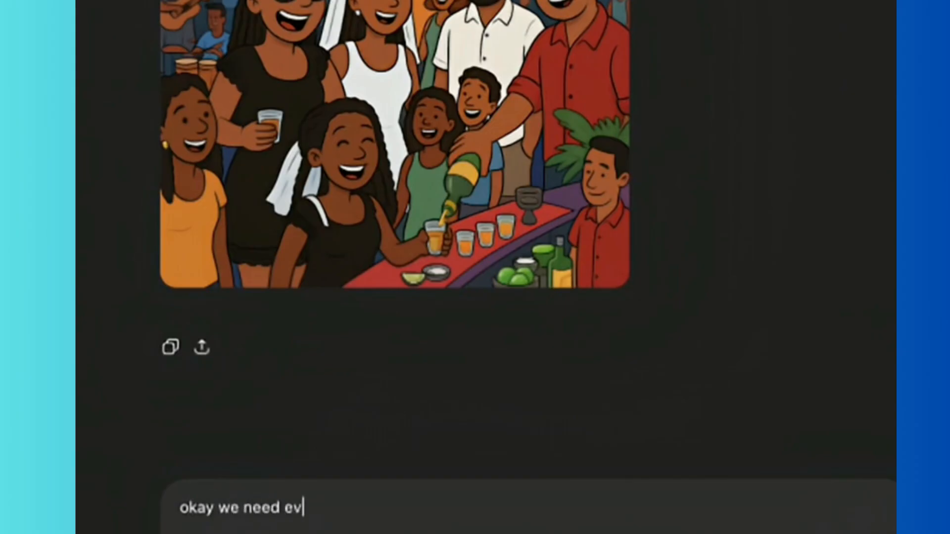
pyautogui.write('eryone to be the same ')
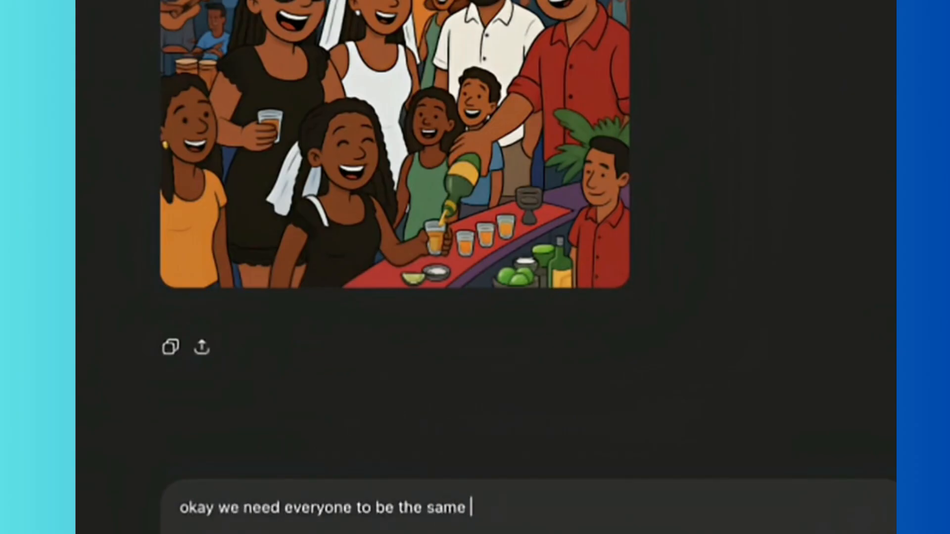
pyautogui.write('sie..')
pyautogui.press('BackSpace')
pyautogui.press('BackSpace')
pyautogui.press('BackSpace')
pyautogui.press('BackSpace')
pyautogui.write('ze..right now ')
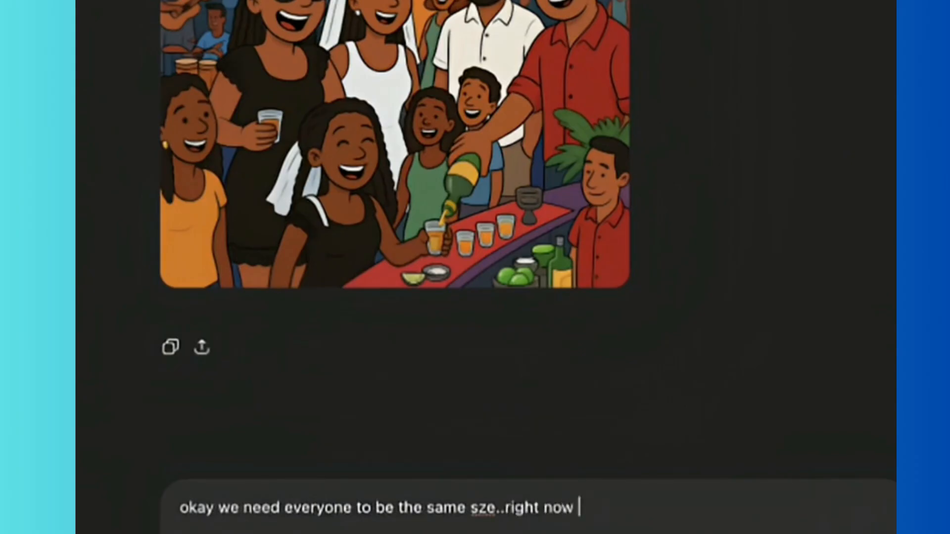
pyautogui.write('there are little ')
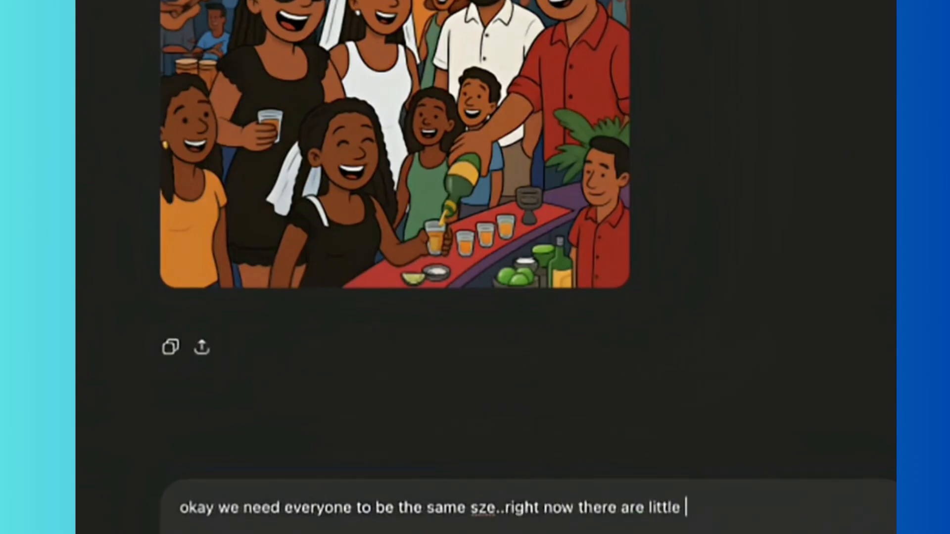
pyautogui.write('people a')
pyautogui.press('BackSpace')
pyautogui.write('or kids.')
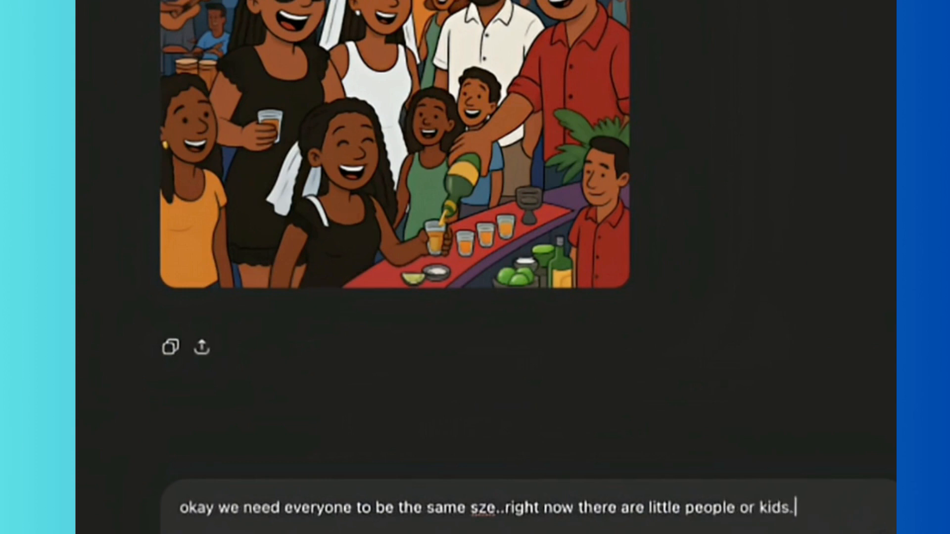
# Step: Add to the feedback that no random hands are needed in the image but the rest is fine
pyautogui.write(' we nee')
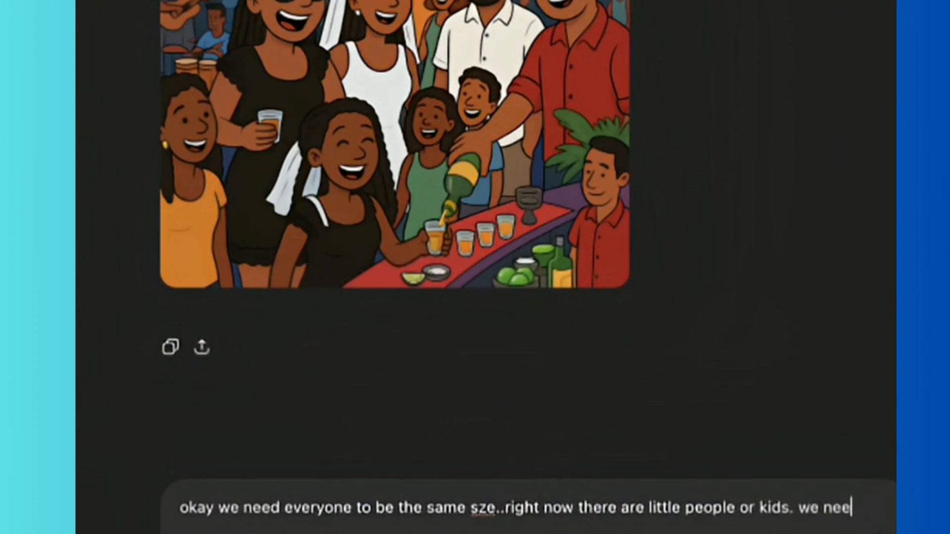
pyautogui.write('d no random hands ')
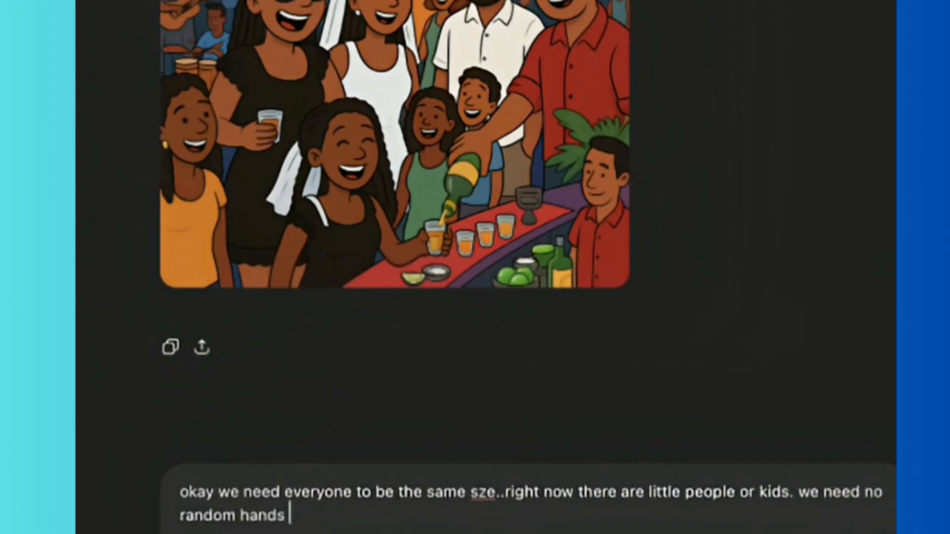
pyautogui.write('in the image. ')
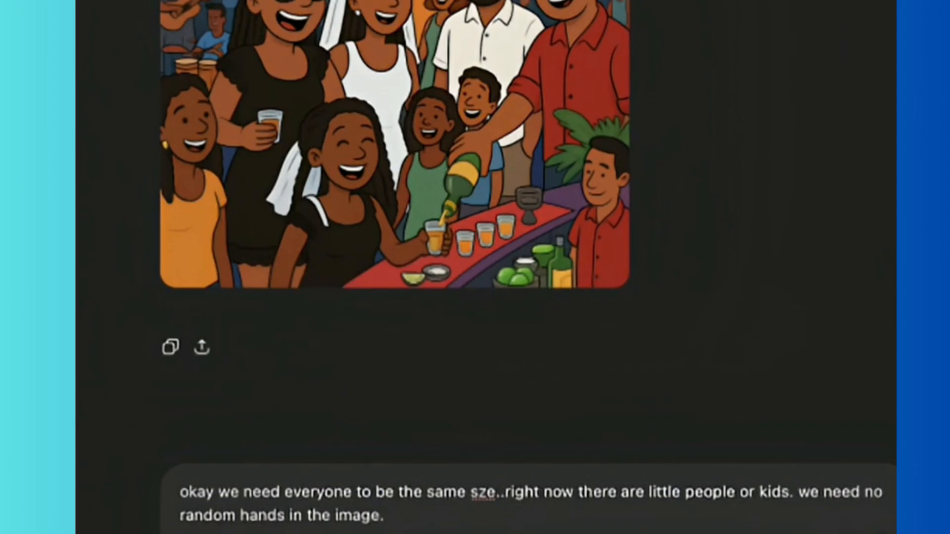
pyautogui.write('but the rest is ')
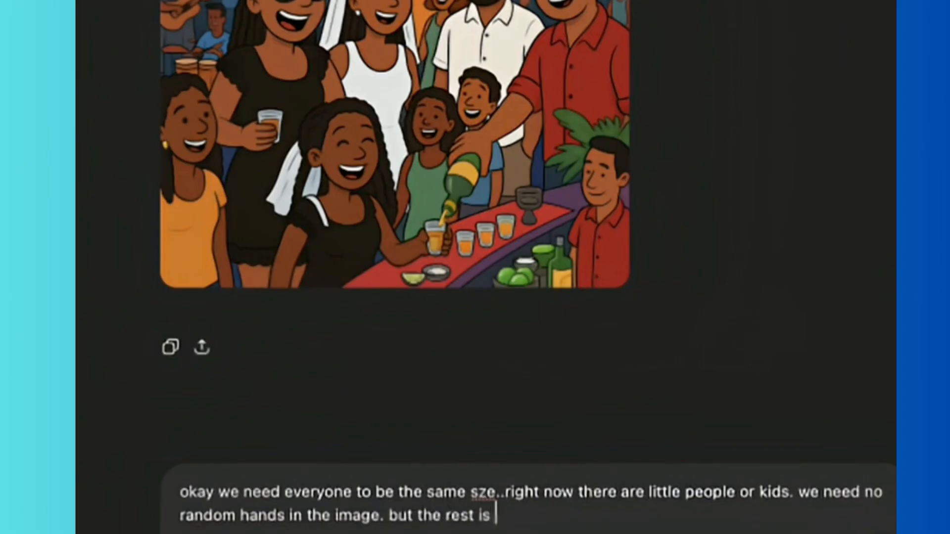
pyautogui.write('fine ')
pyautogui.write(' but ')
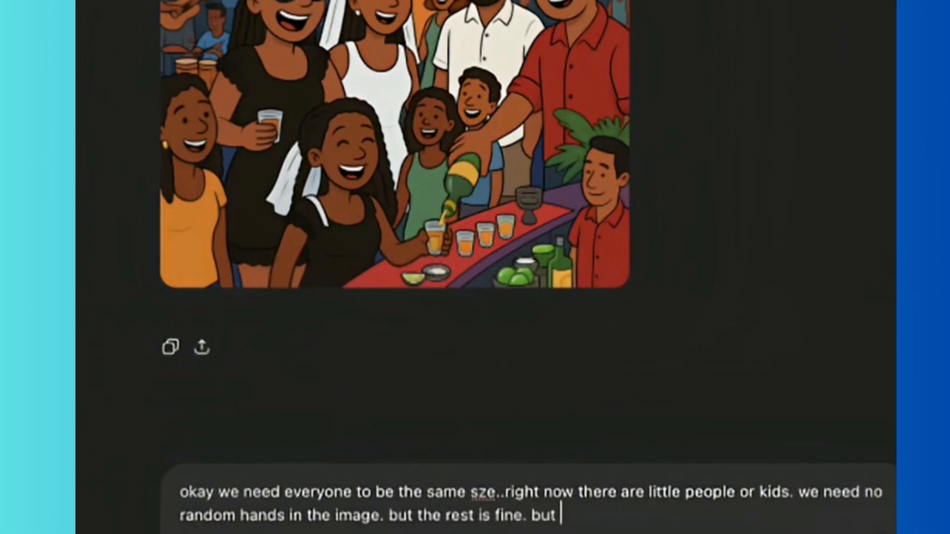
# Step: Point out in the feedback that there is a double bartender also
pyautogui.write('there a double bra')
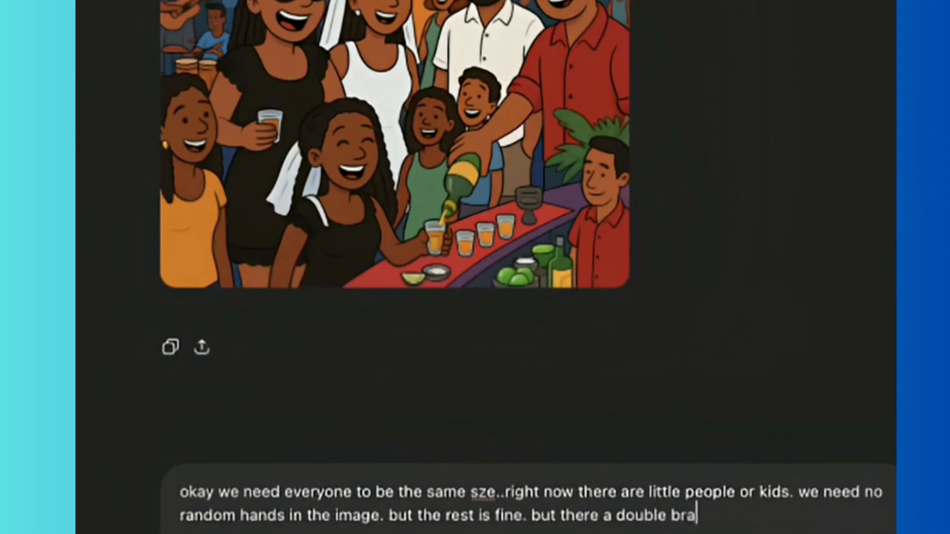
pyautogui.press('BackSpace')
pyautogui.press('BackSpace')
pyautogui.write('artender ')
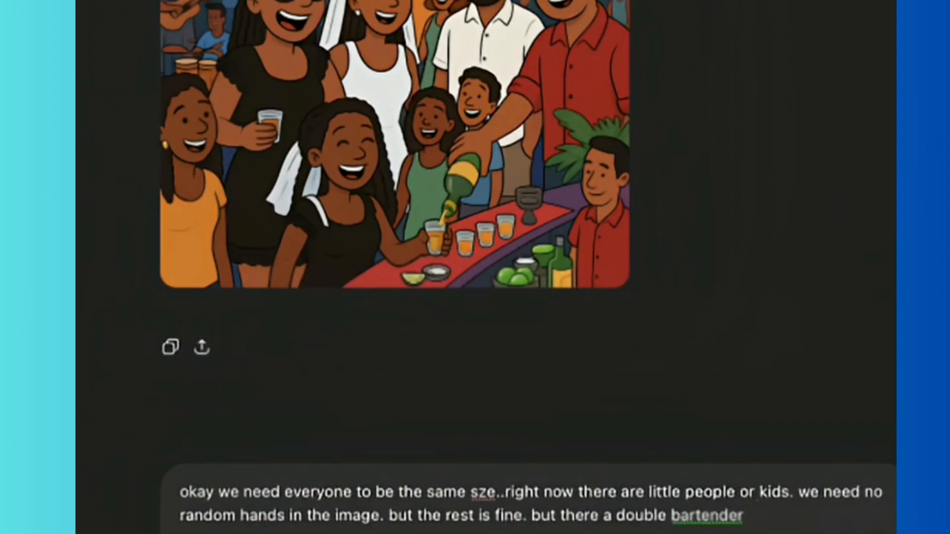
pyautogui.write('also. d')
pyautogui.press('BackSpace')
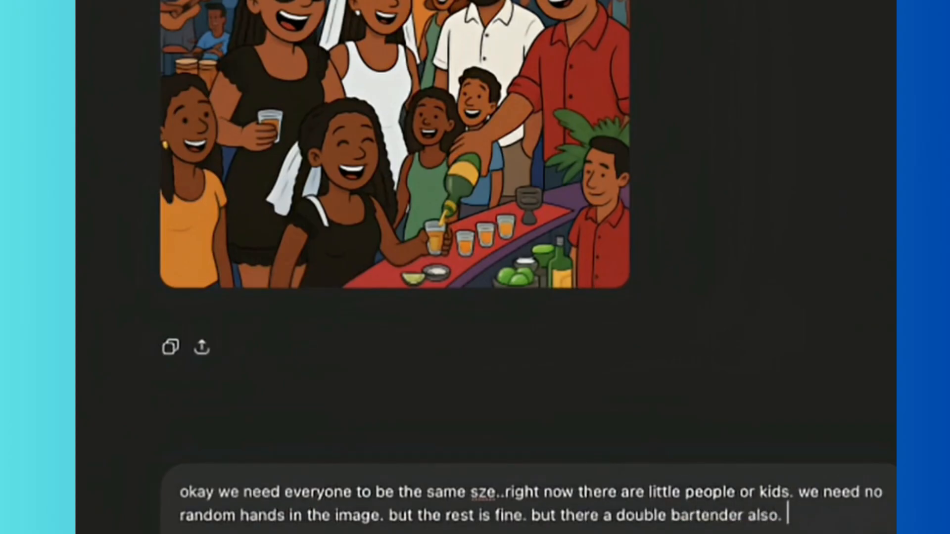
# Step: Ask for only one bartender and send the correction notes
pyautogui.write('only one partnered.')
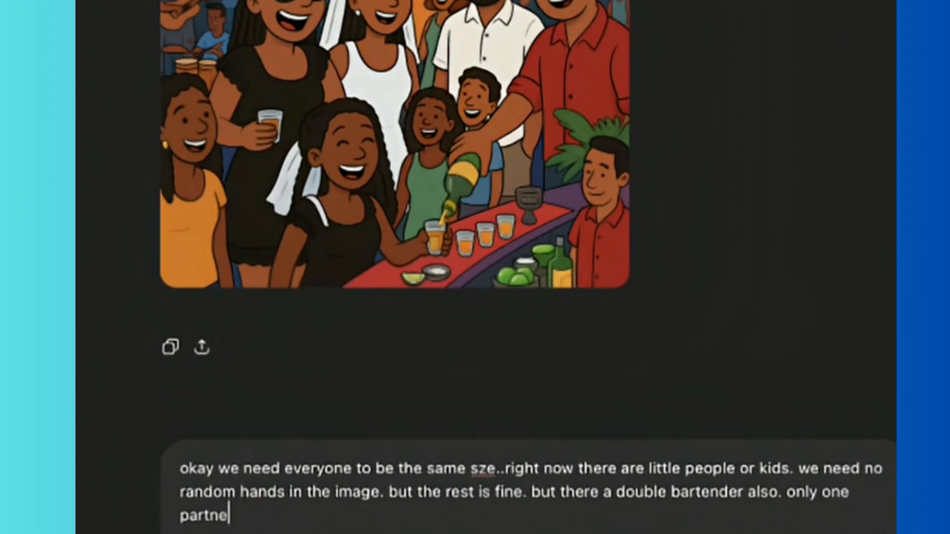
pyautogui.press('BackSpace')
pyautogui.press('BackSpace')
pyautogui.press('BackSpace')
pyautogui.press('BackSpace')
pyautogui.press('BackSpace')
pyautogui.press('BackSpace')
pyautogui.press('BackSpace')
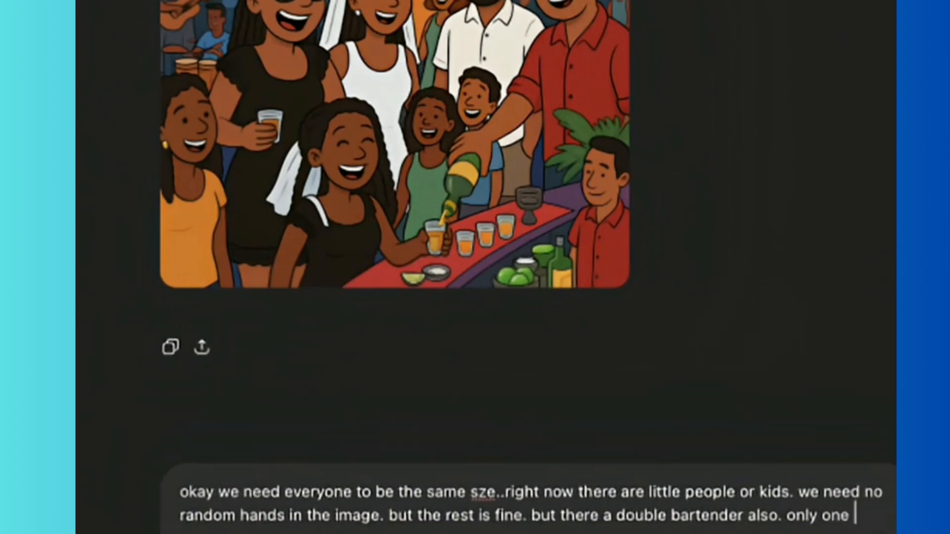
pyautogui.write('bartender.')
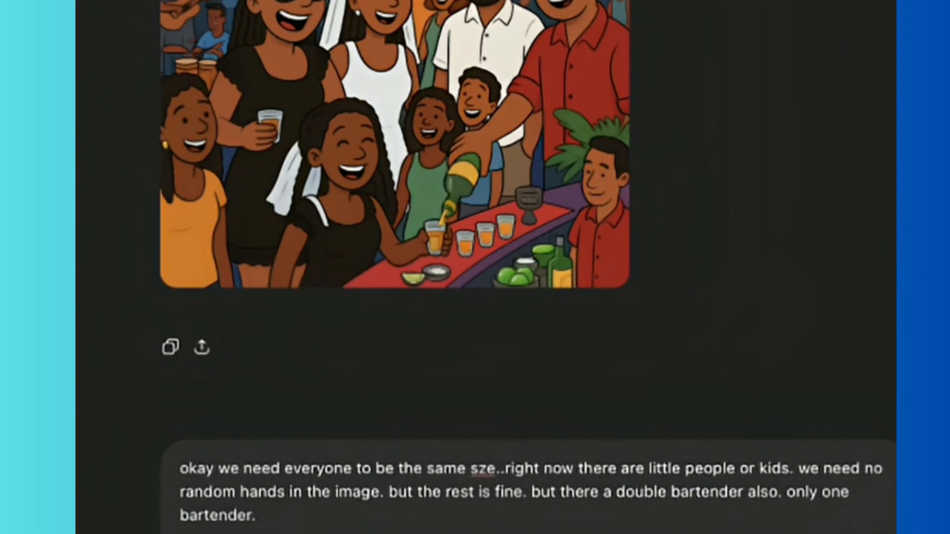
pyautogui.press('Return')
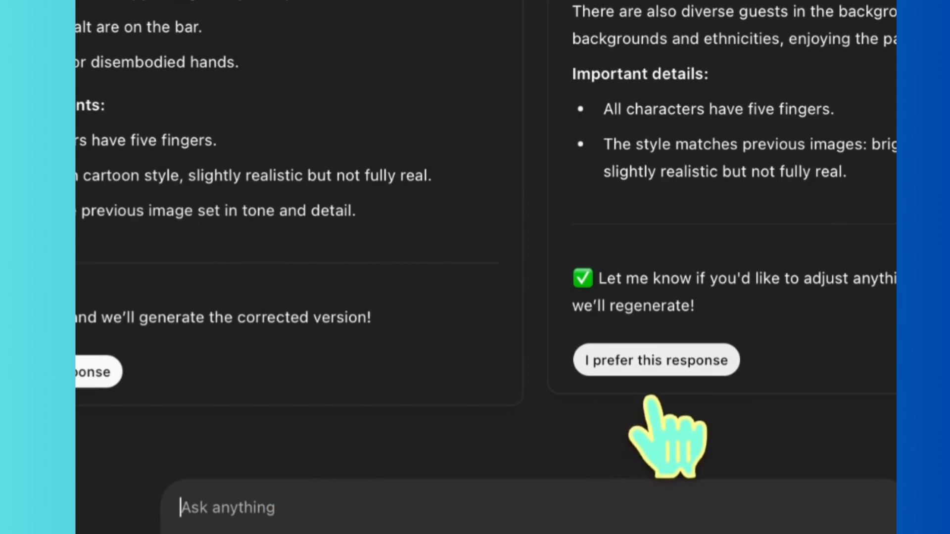
# Step: Choose the second of the two suggested responses as preferred and review its corrected prompt
pyautogui.click(654, 371)
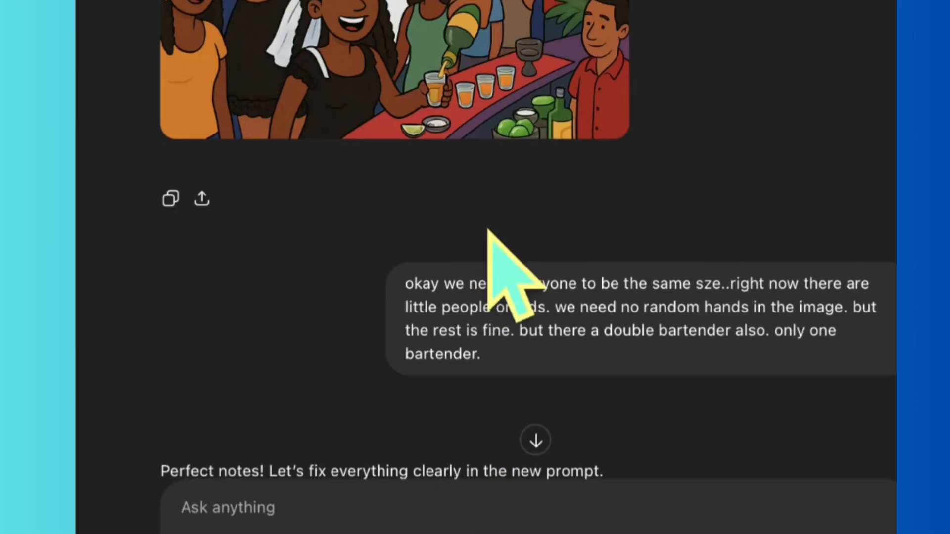
pyautogui.scroll(-15, 488, 233)
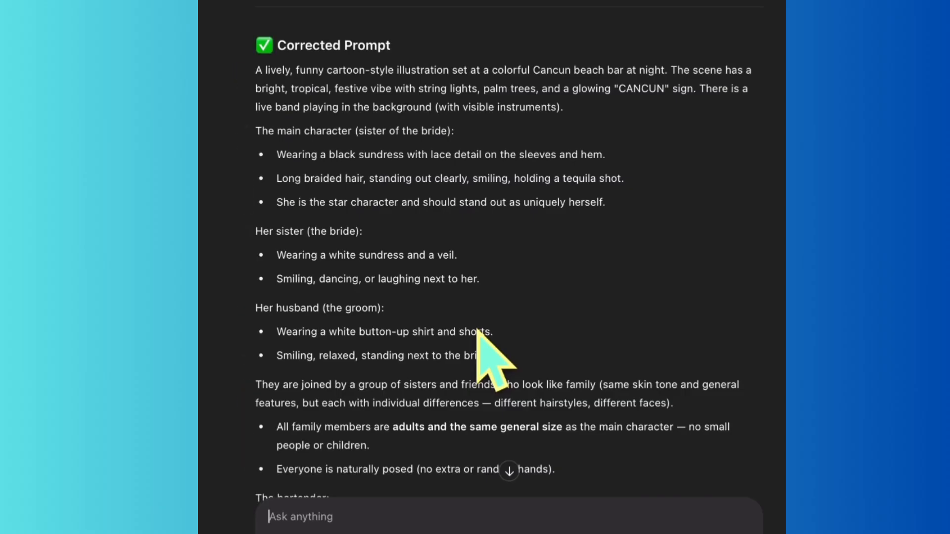
# Step: Send feedback that this might work because of nephews, but to take some people out and not put so many if it shrinks them
pyautogui.write('OKAY ')
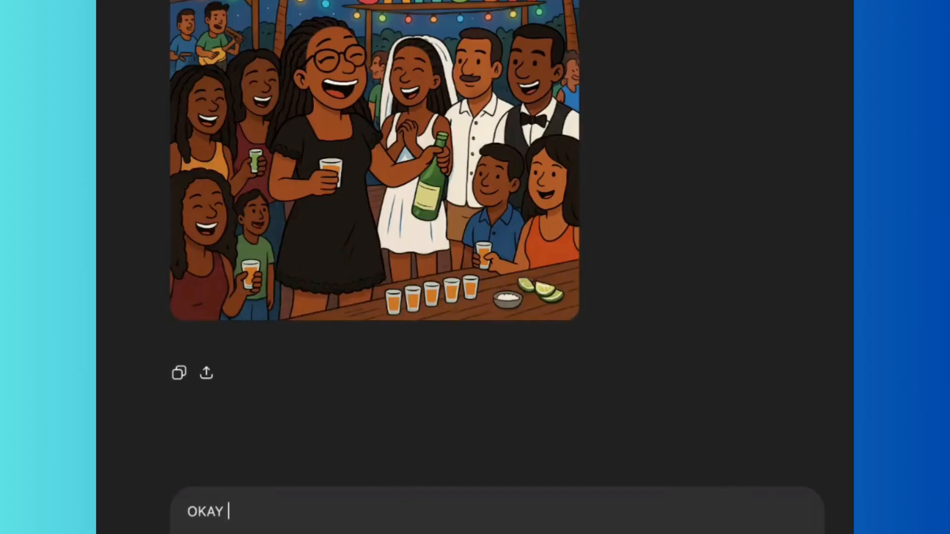
pyautogui.write('this might work because I have nephews. I get the images could be some people sitting down. but what if you just take some people out. dont put s')
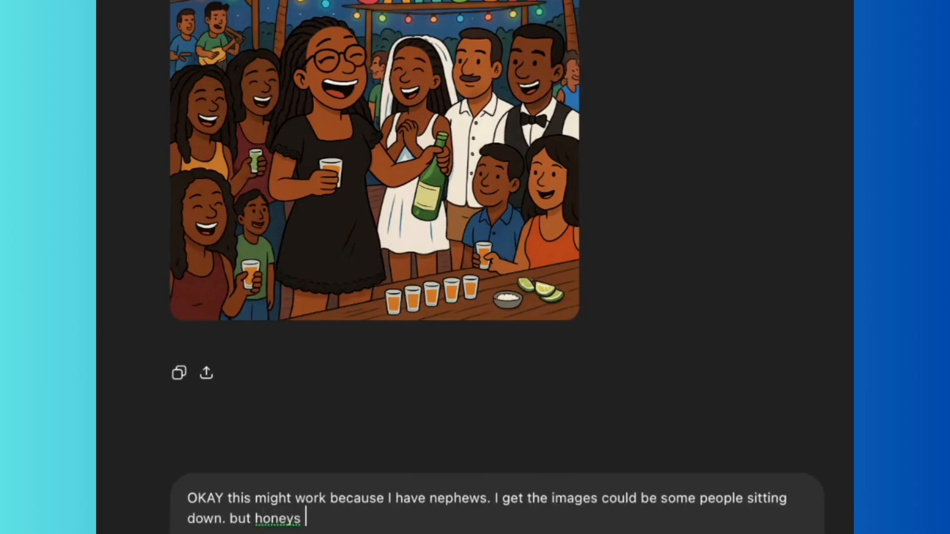
pyautogui.write('o many if it shrinks them')
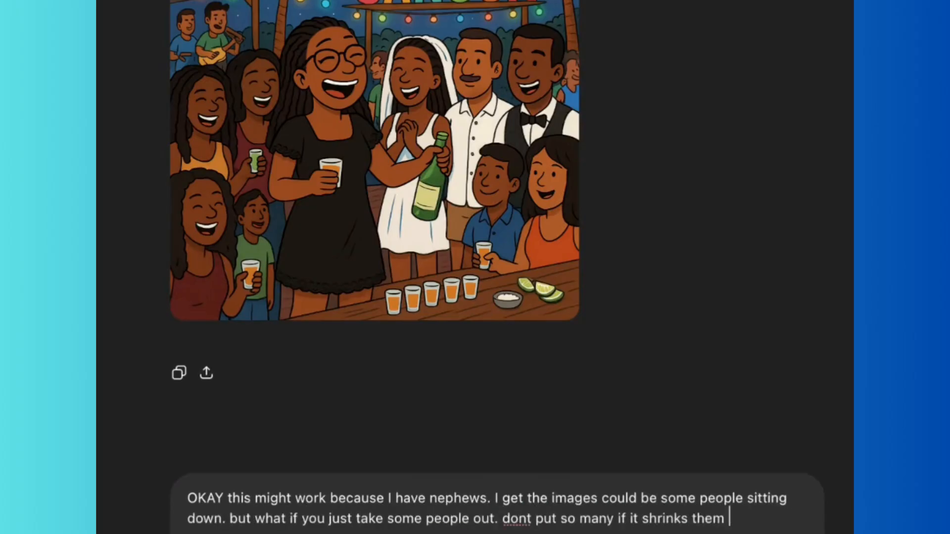
pyautogui.press('Return')
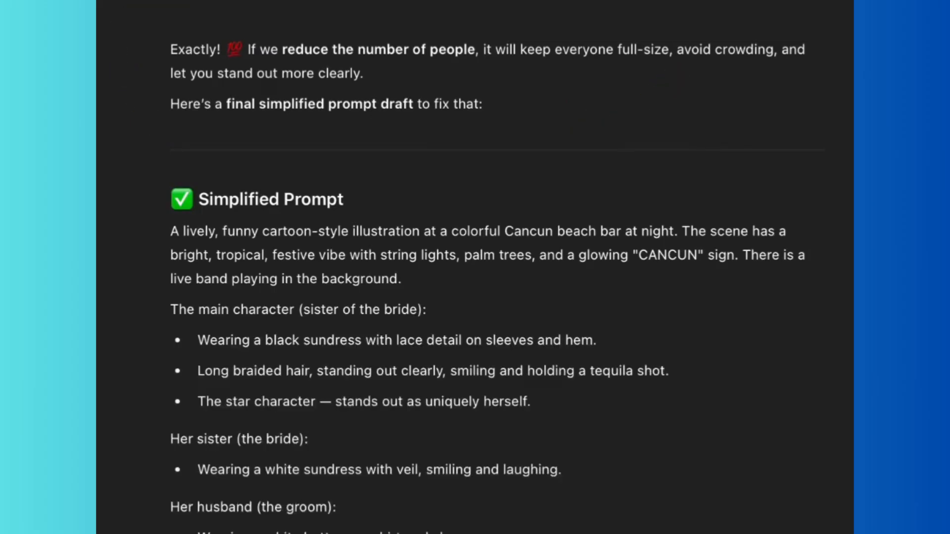
# Step: Draft a reply to the new image saying it is not right, and to change chats, copy the prompt and try again
pyautogui.scroll(-6, 350, 531)
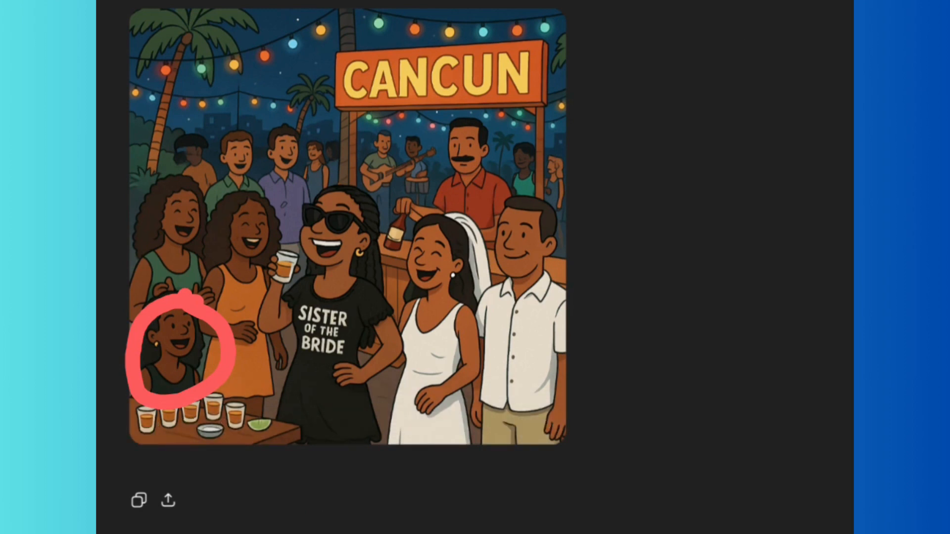
pyautogui.write('OKAY this is fi')
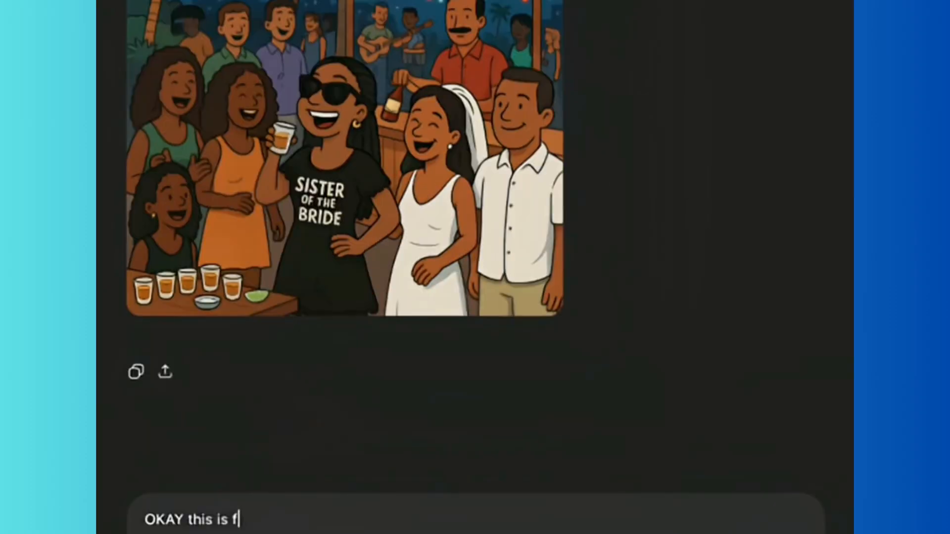
pyautogui.press('BackSpace')
pyautogui.press('BackSpace')
pyautogui.press('BackSpace')
pyautogui.press('BackSpace')
pyautogui.press('BackSpace')
pyautogui.press('BackSpace')
pyautogui.press('BackSpace')
pyautogui.press('BackSpace')
pyautogui.press('BackSpace')
pyautogui.write('this is not right im going to ')
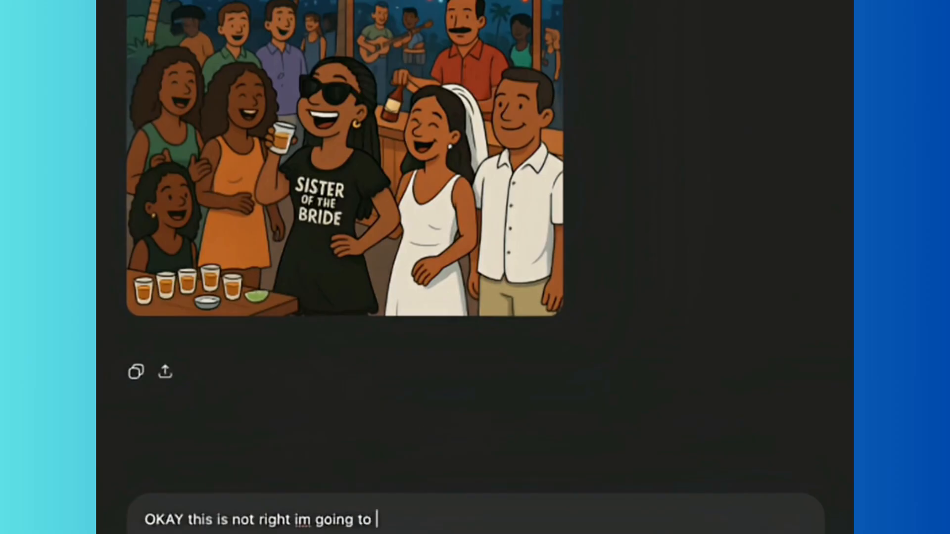
pyautogui.write('change cha')
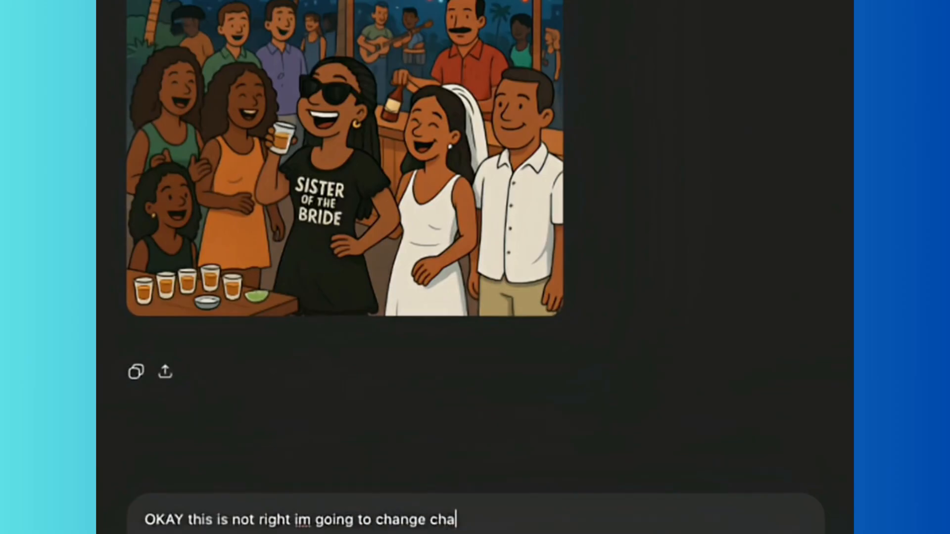
pyautogui.write('ts copy prompt and lets')
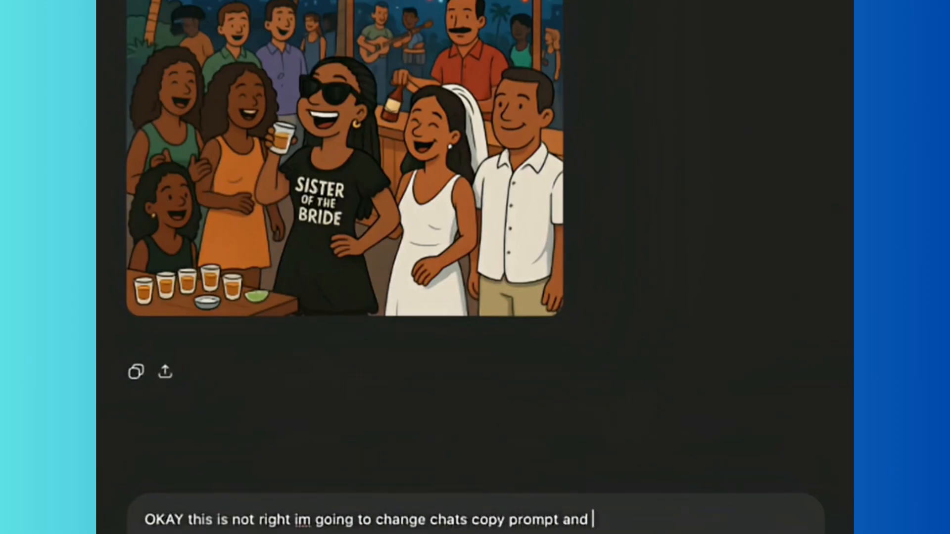
pyautogui.write(' try  again')
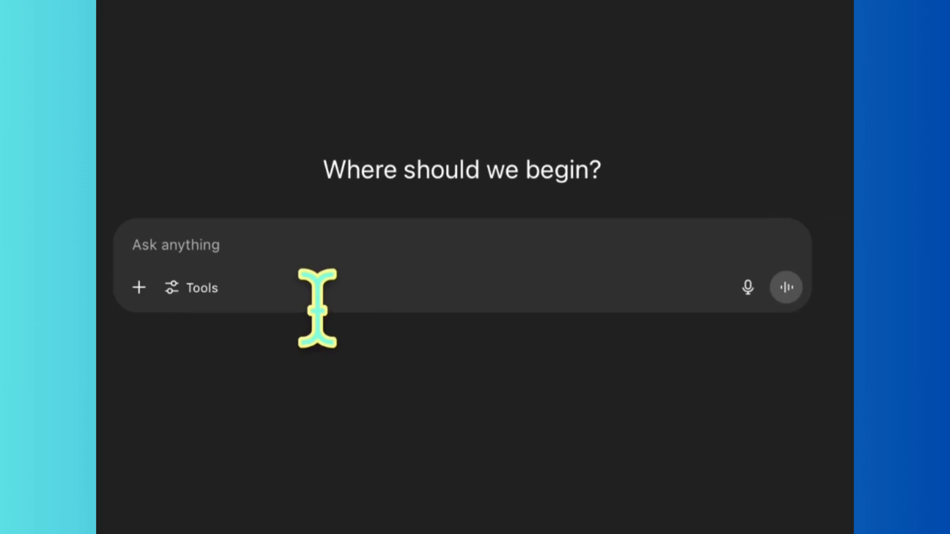
# Step: In a new chat, continue the story series by requesting a bar scene prompt with bride, groom and a bartender pouring shots with lime and salt
pyautogui.write('okay we are continue my story series. we need to get a prompt. for a bar scene with the si')
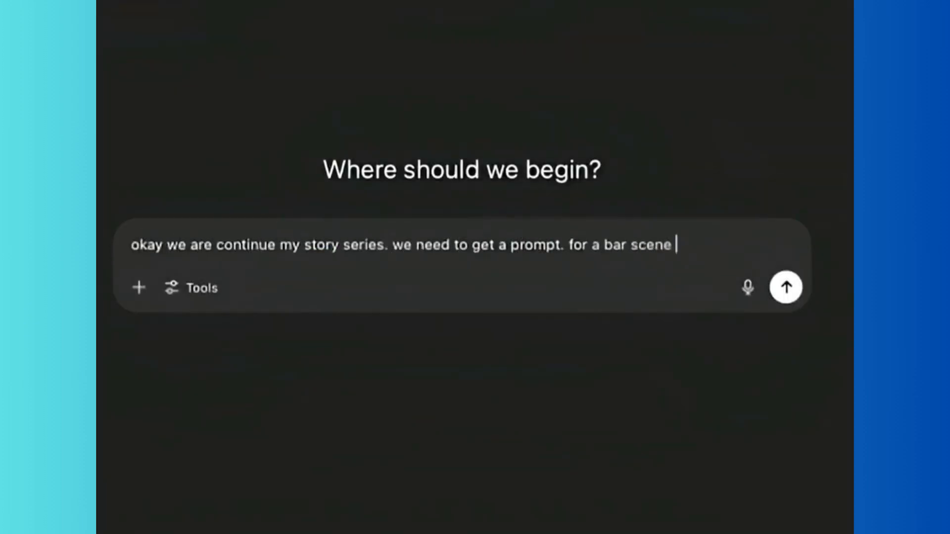
pyautogui.press('BackSpace')
pyautogui.press('BackSpace')
pyautogui.write('bride and groom. There a bartende')
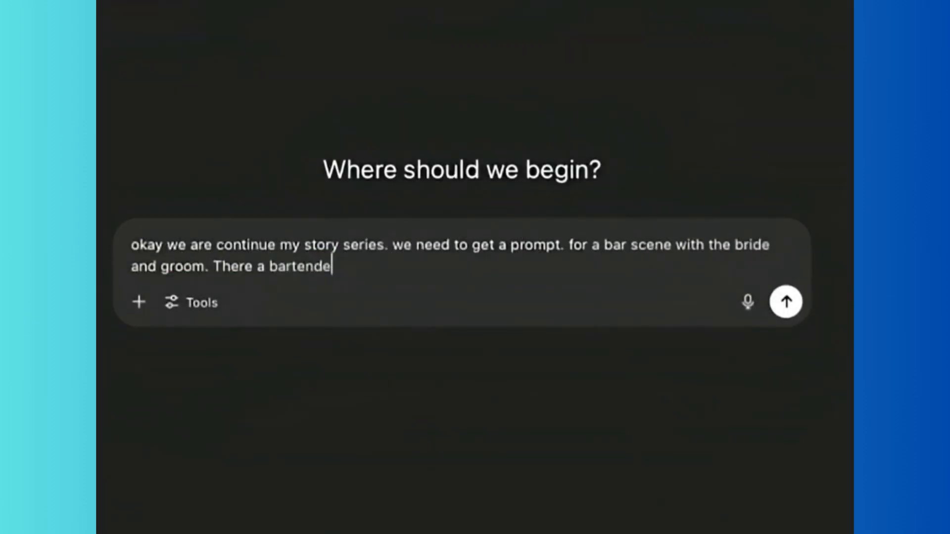
pyautogui.write('r pouring shots with lime and salt. We are having funny at the bar. thier')
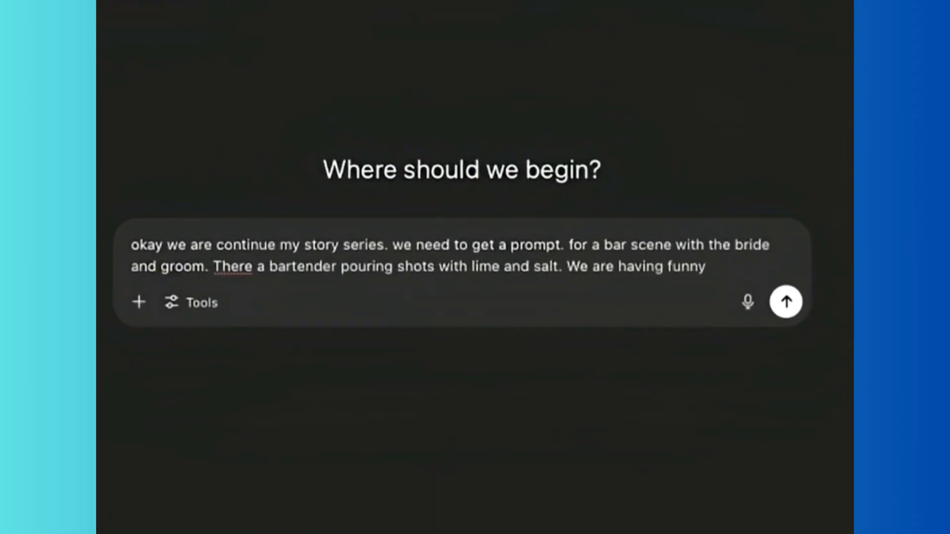
# Step: Add that there is a band and the bar is on a beach, bright and colorful Cancun, and send the request
pyautogui.press('BackSpace')
pyautogui.press('BackSpace')
pyautogui.press('BackSpace')
pyautogui.write('ere is a band. the bar is on a beach. its bright and colorful Cancun')
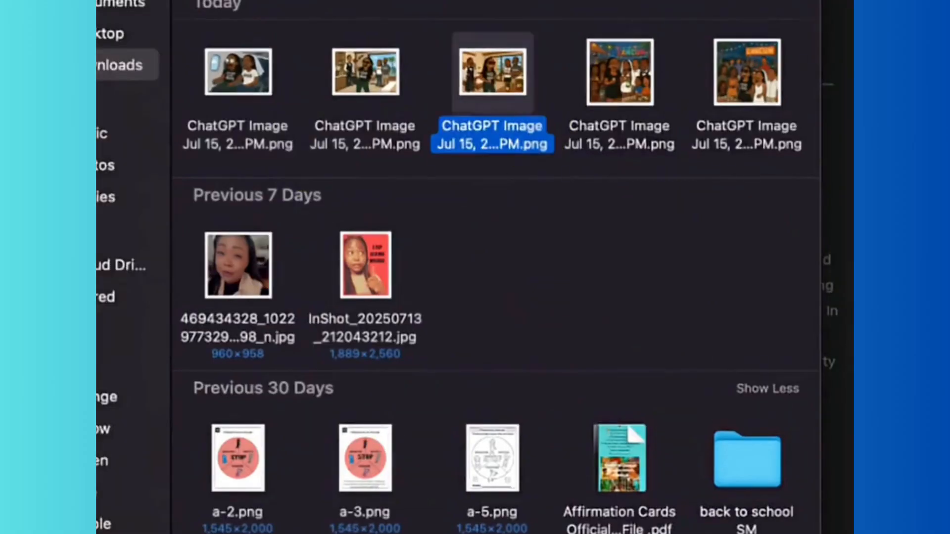
pyautogui.press('Return')
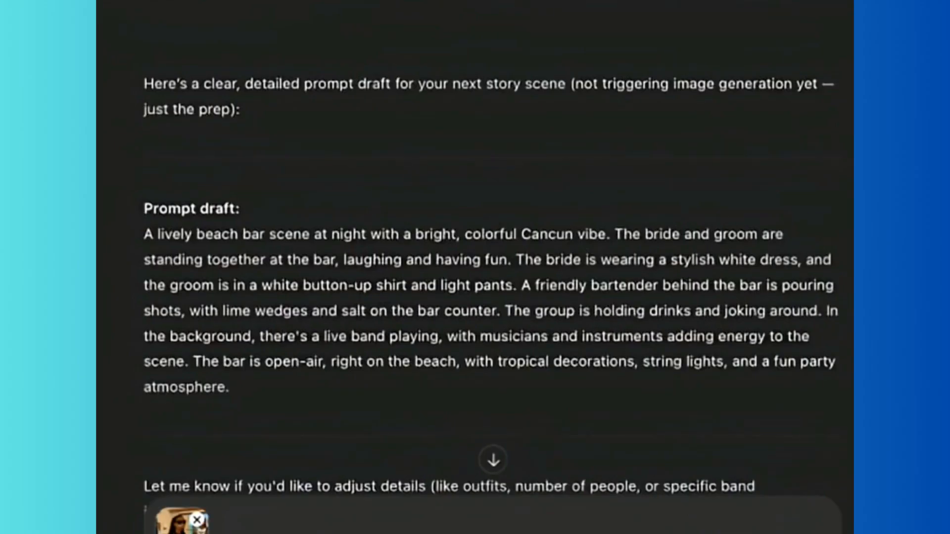